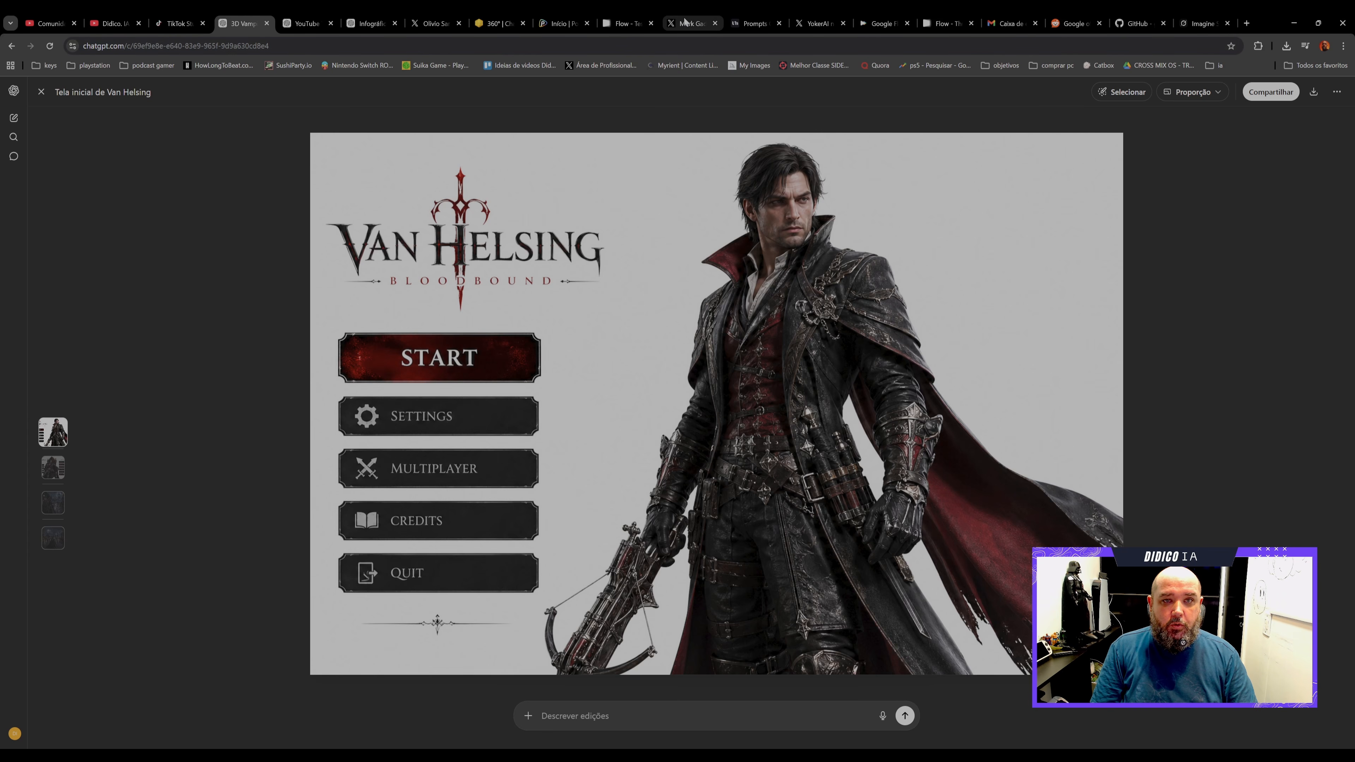
# - Switch to the X post on the ChatGPT Image 2 and Seedance game guide and enlarge the vampire start screen image
pyautogui.click(456, 17)
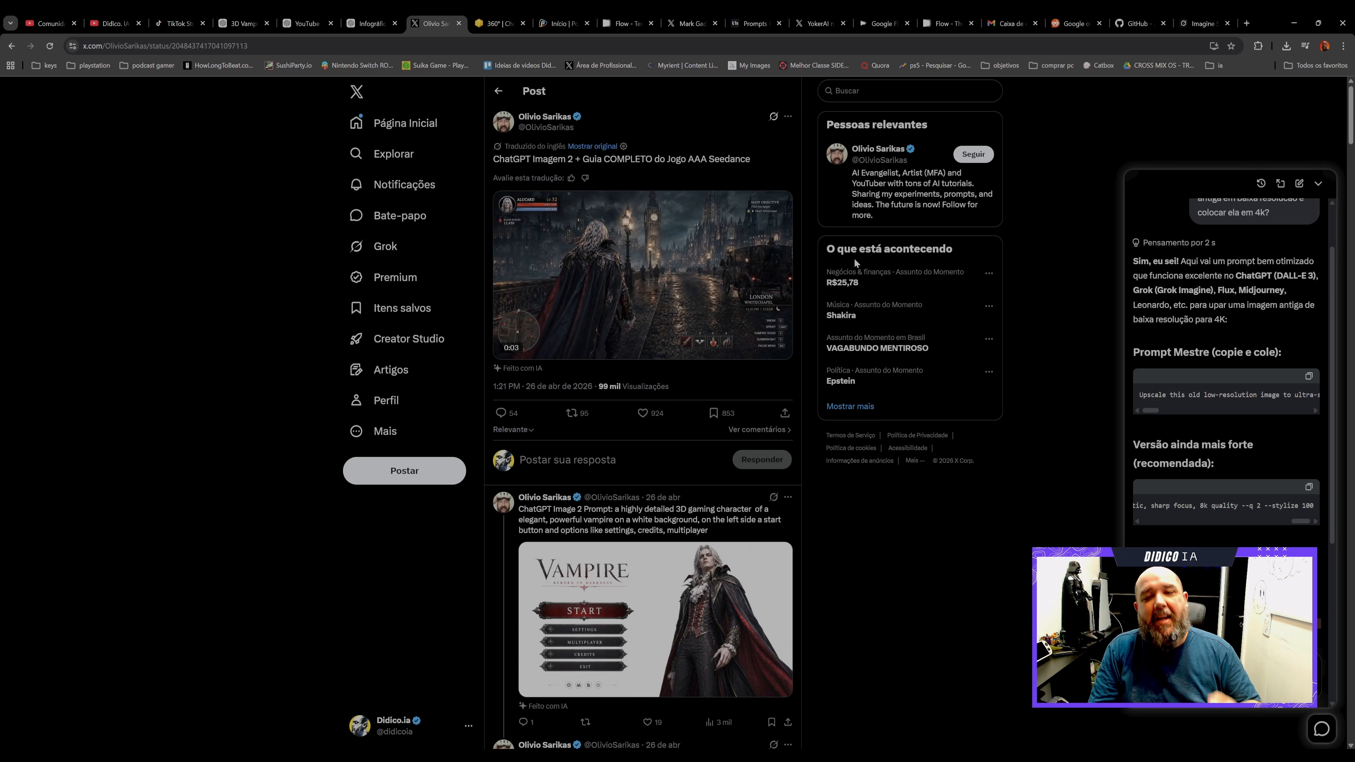
pyautogui.moveTo(621, 230)
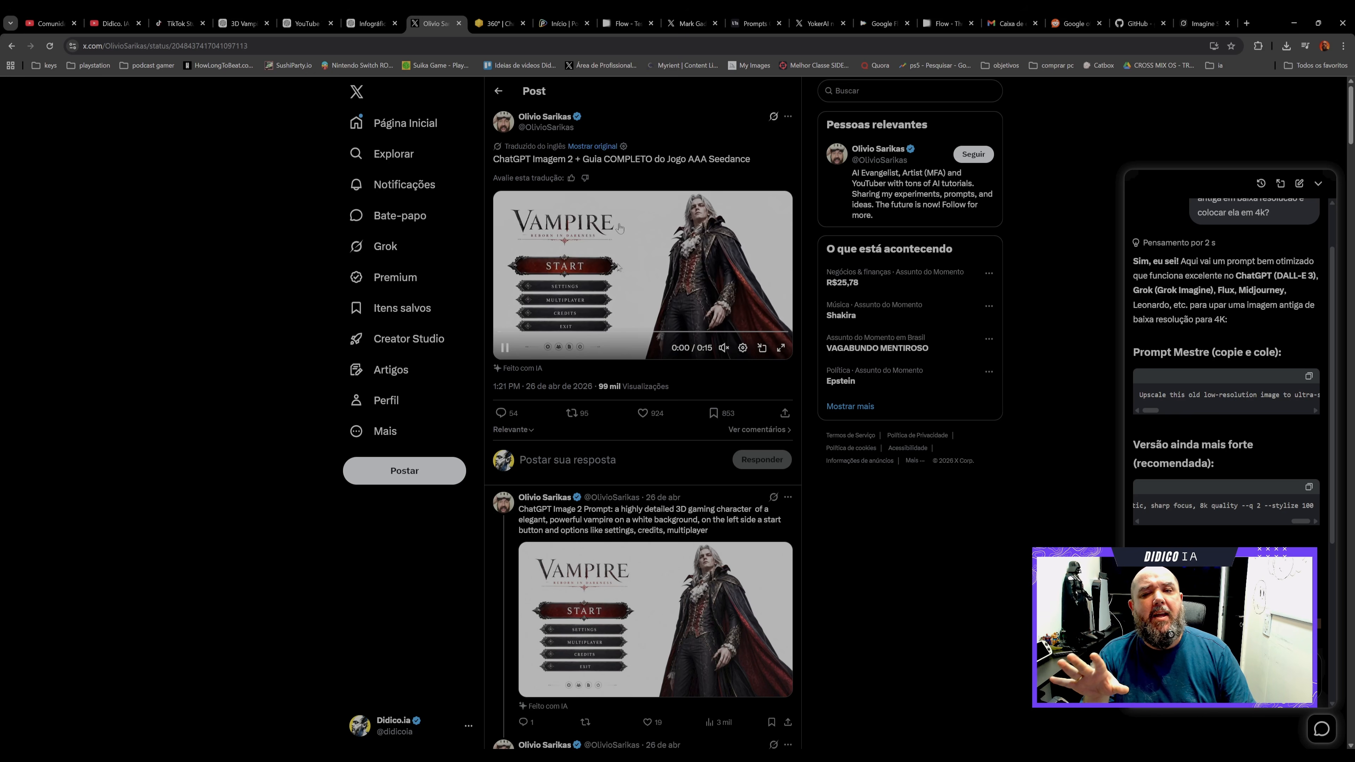
pyautogui.scroll(-4, 619, 227)
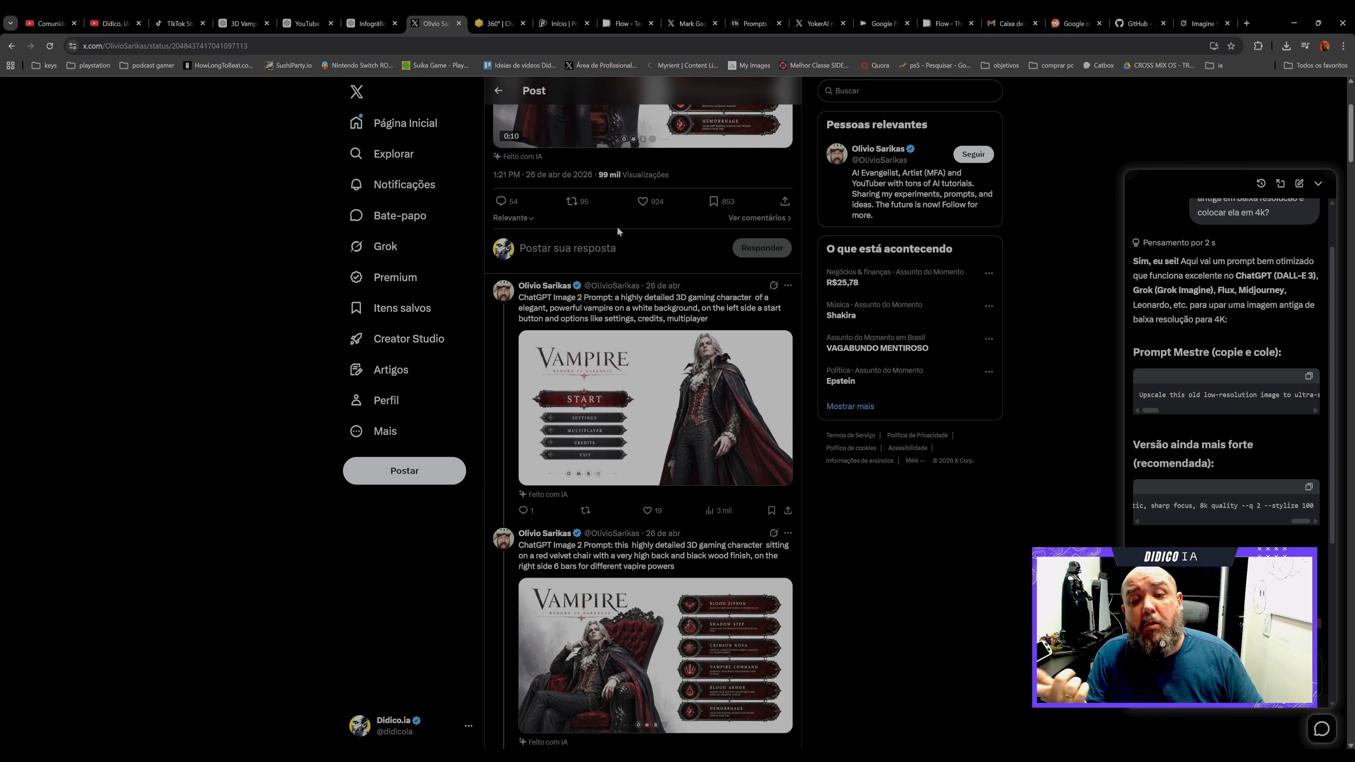
pyautogui.click(657, 372)
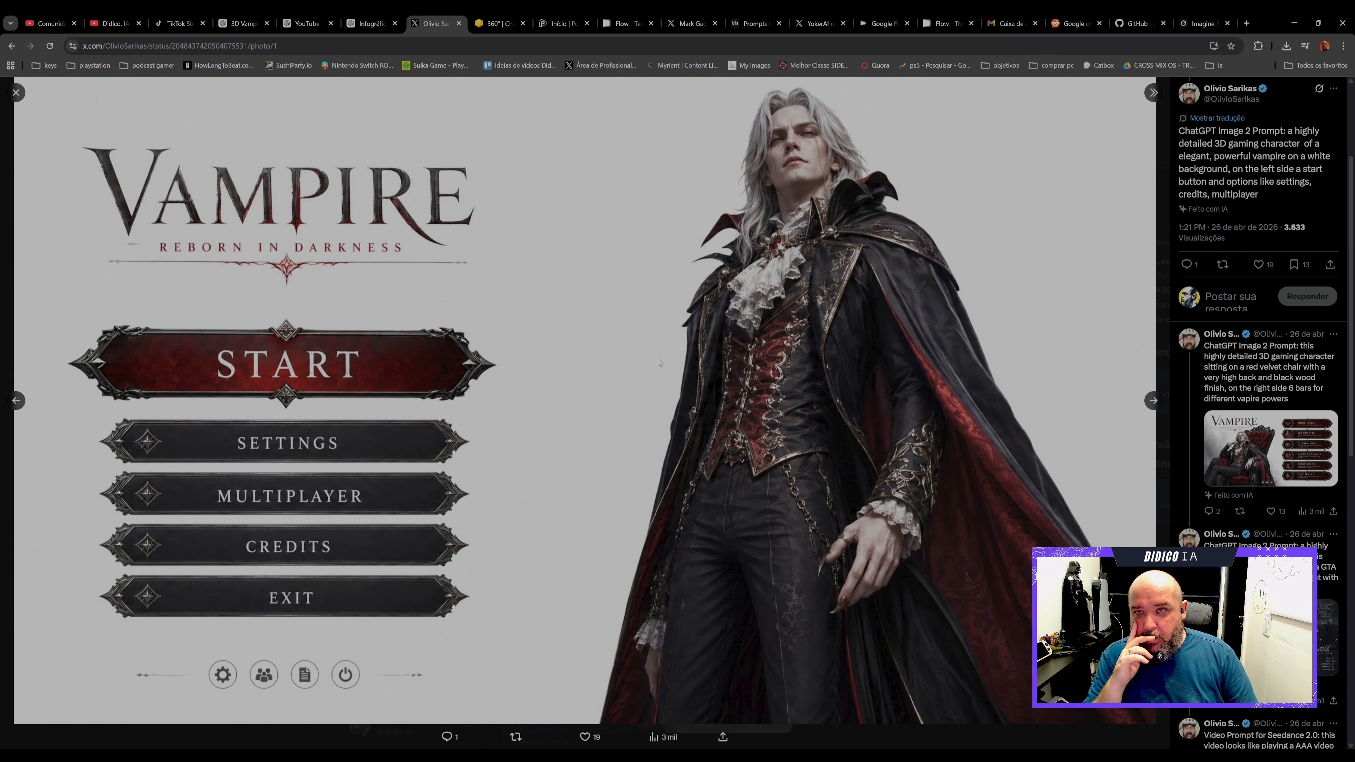
# - Switch to ChatGPT, review the Van Helsing throne, Victorian street and start screen images, and return to the conversation with their prompts
pyautogui.click(268, 16)
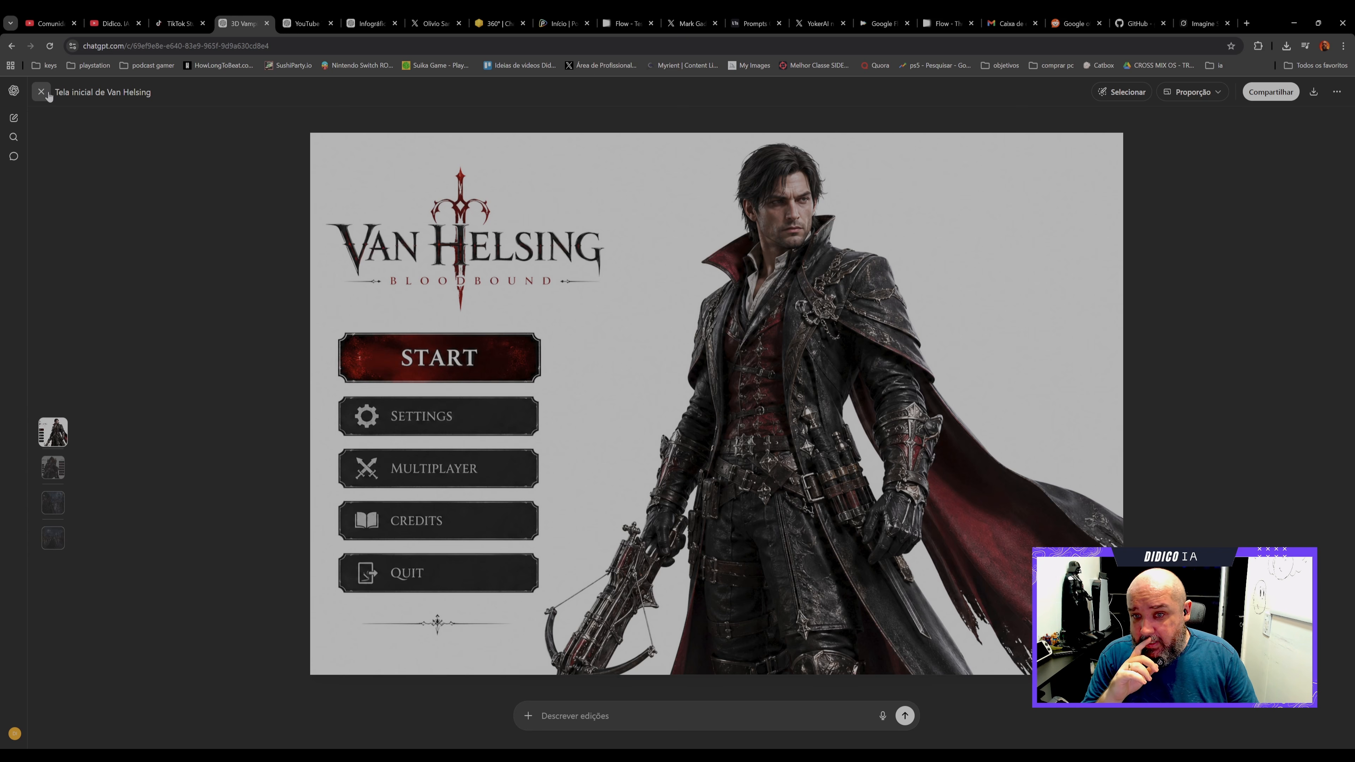
pyautogui.click(55, 468)
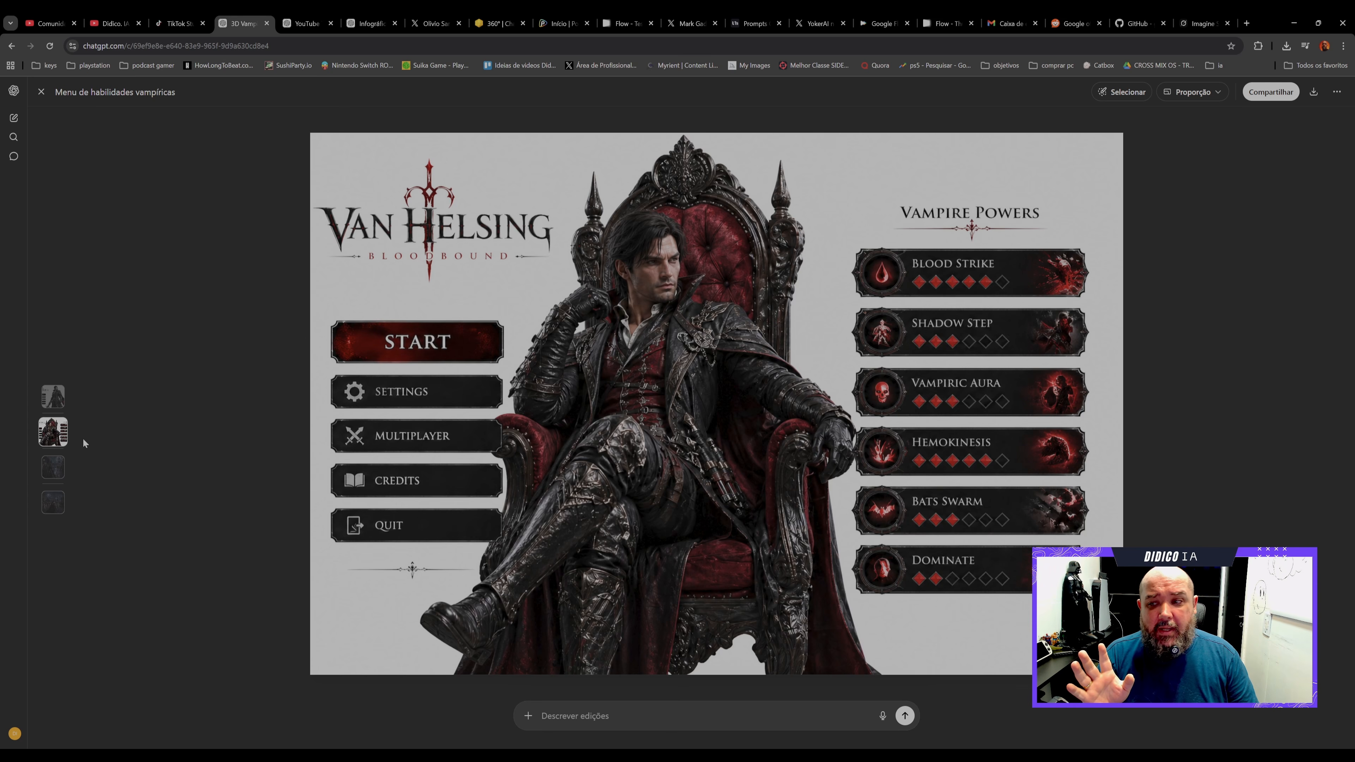
pyautogui.click(53, 468)
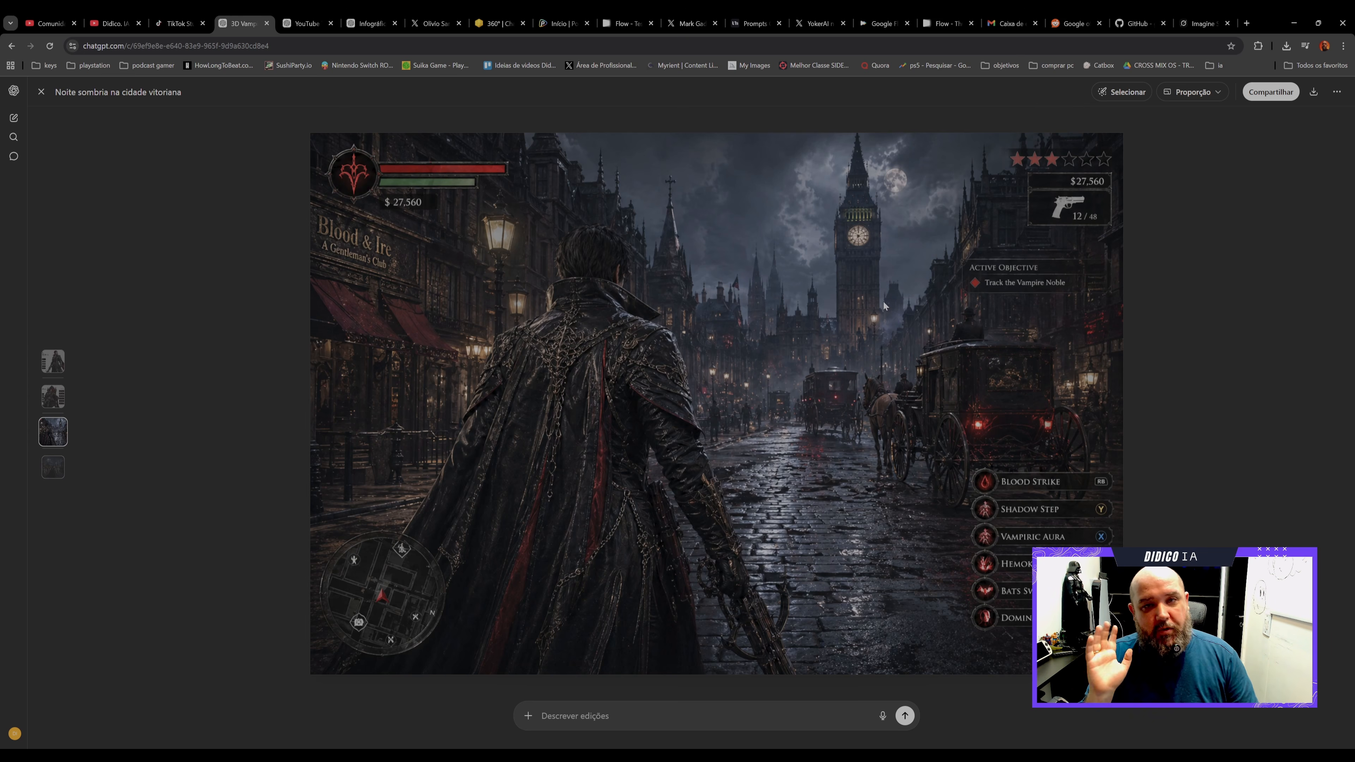
pyautogui.click(54, 359)
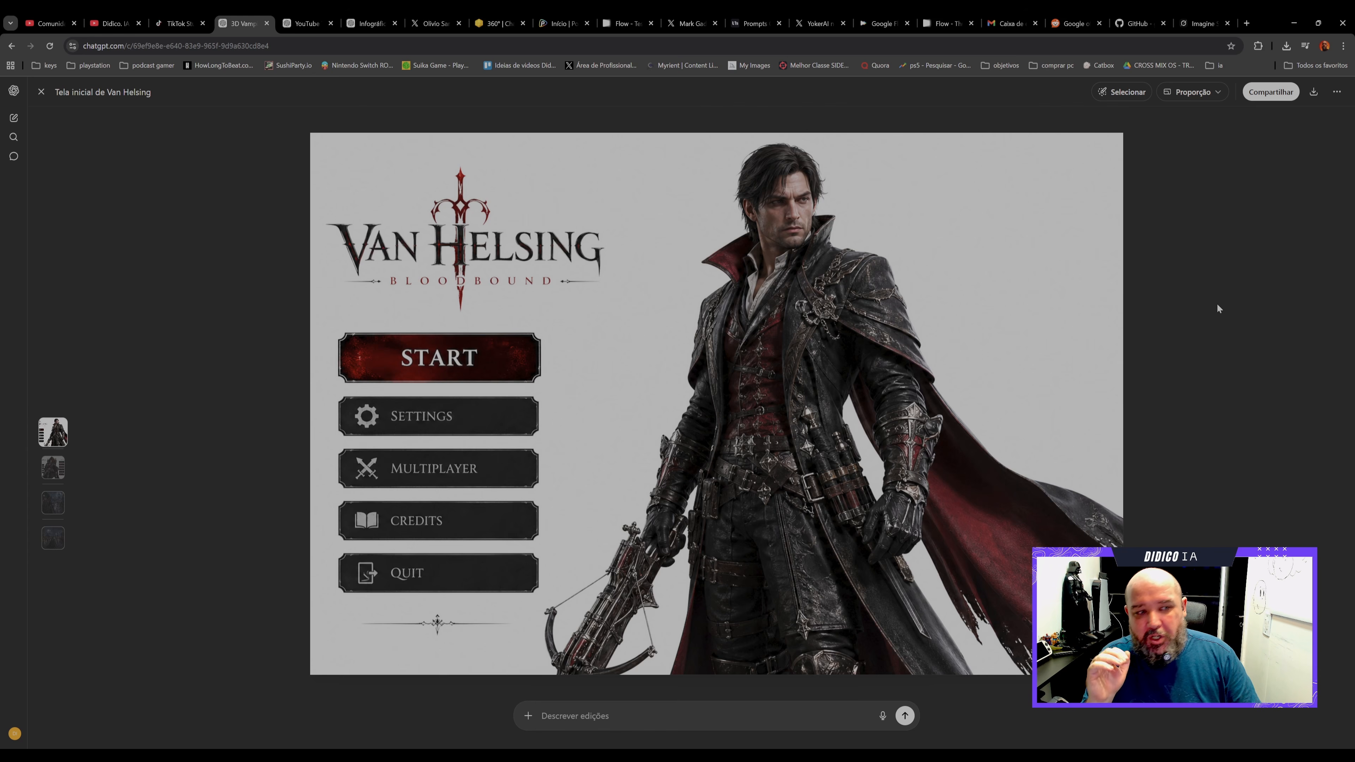
pyautogui.click(41, 92)
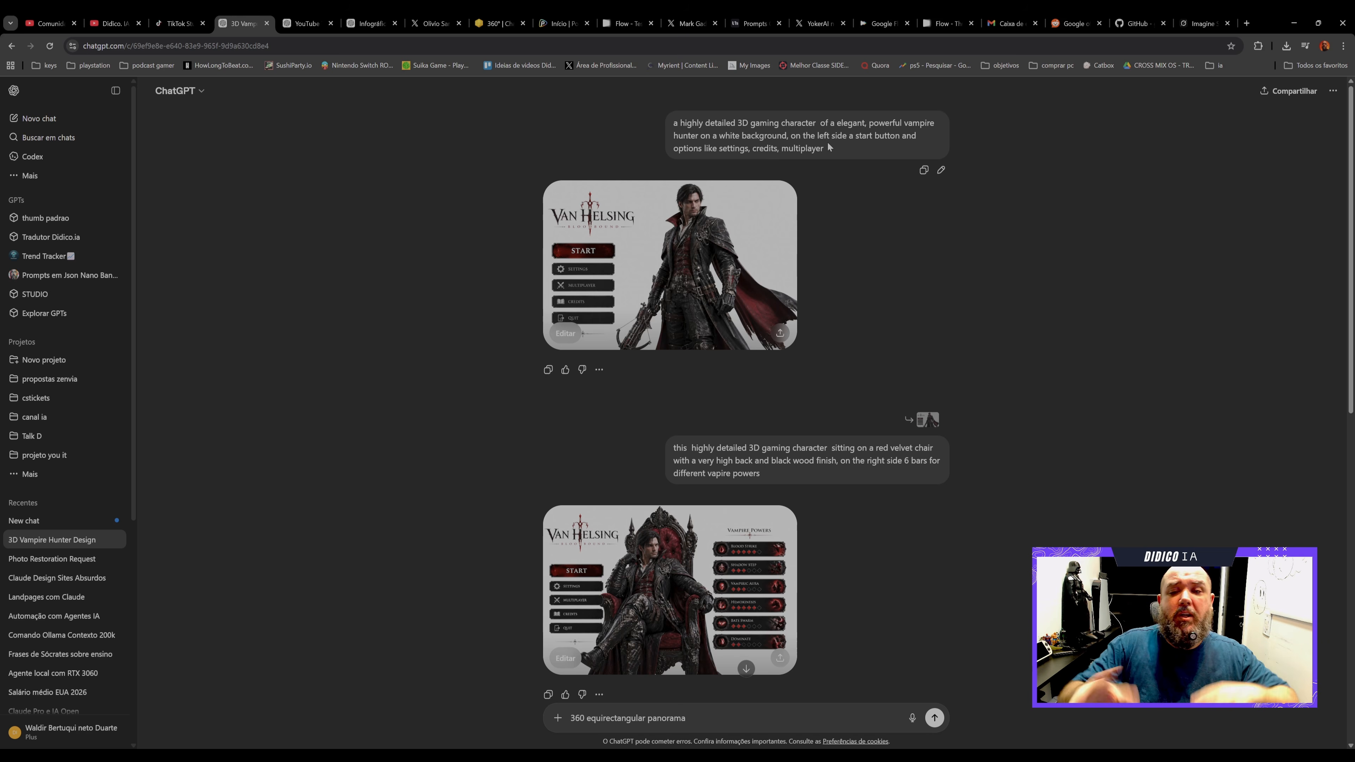
# - Compare ChatGPT's Van Helsing start screen with Flow's Nightfall: The Hunt version, and return to the ChatGPT conversation
pyautogui.click(714, 272)
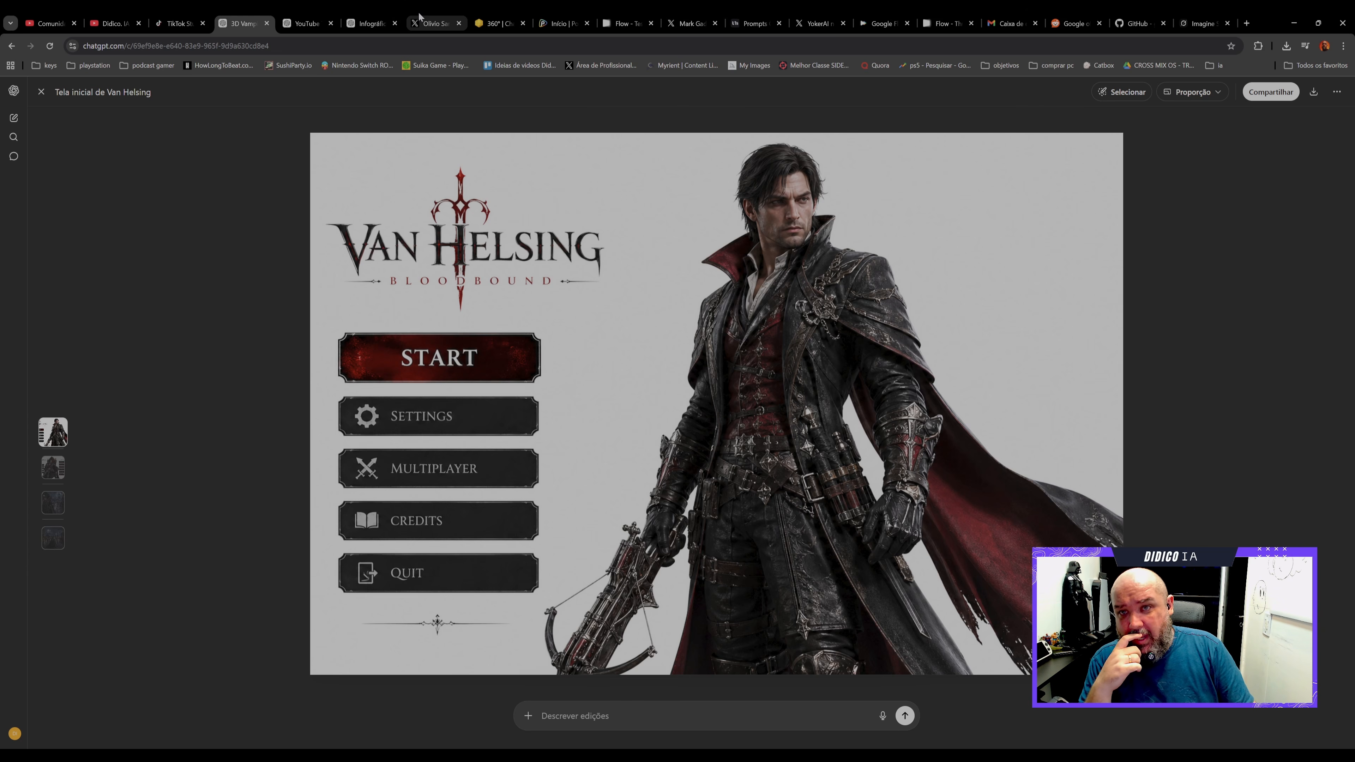
pyautogui.click(608, 13)
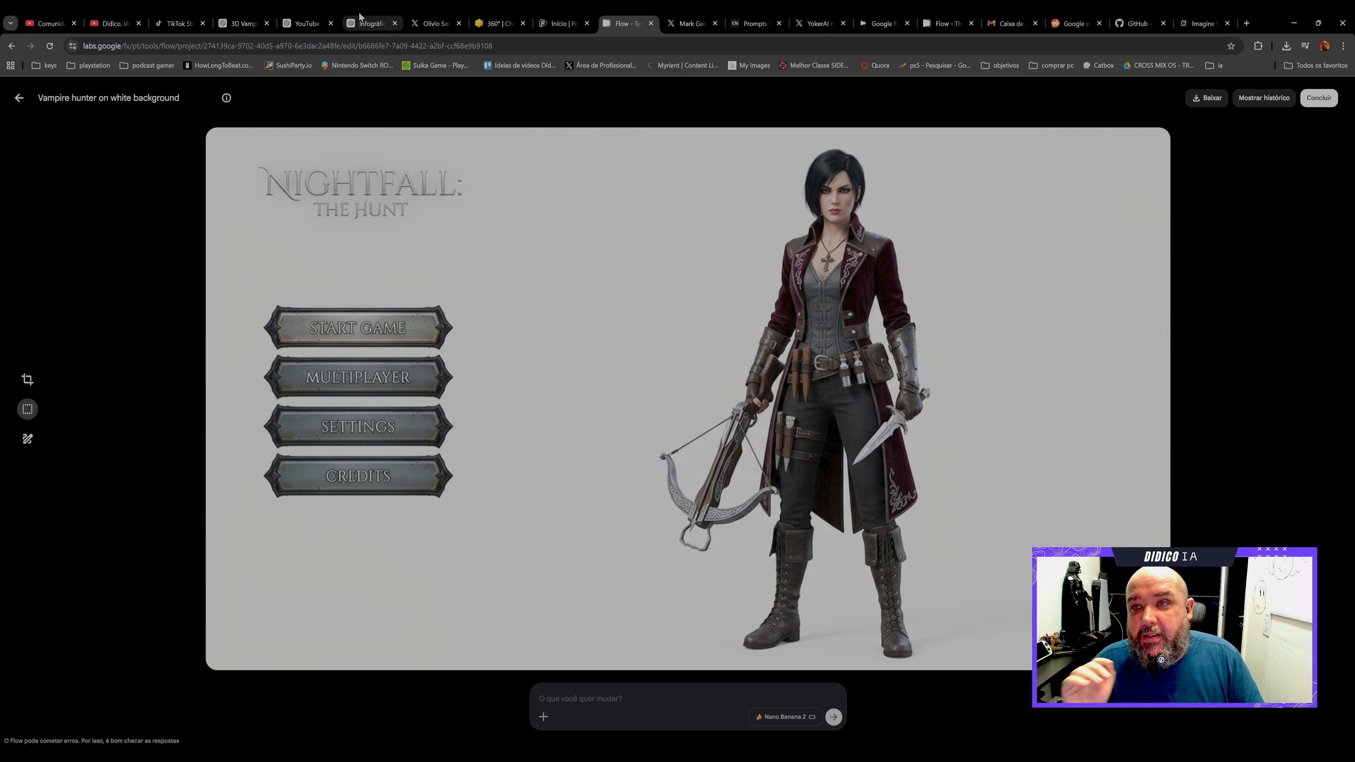
pyautogui.click(266, 17)
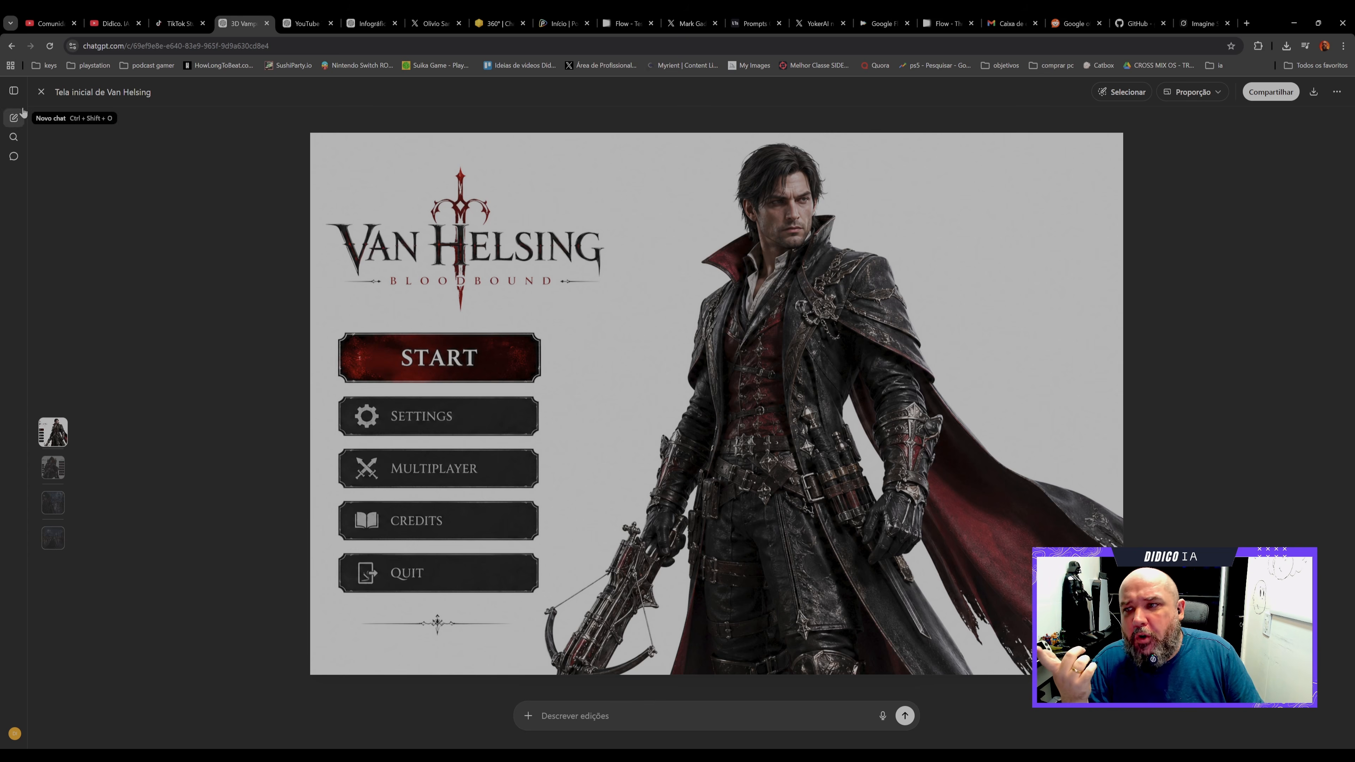
pyautogui.click(41, 92)
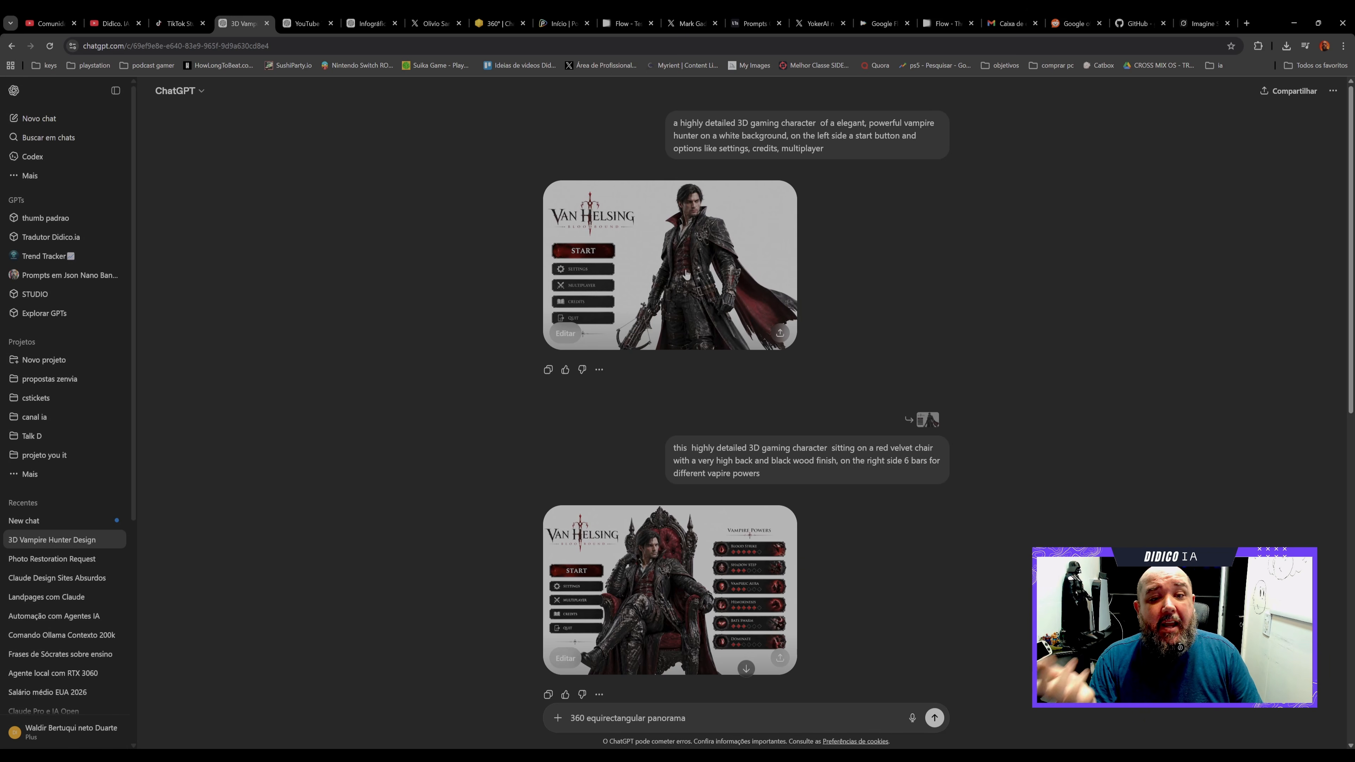
# - Show the aspect ratio options for the Van Helsing start screen image, and try marking the character's head for a selective edit
pyautogui.click(687, 273)
pyautogui.click(1192, 92)
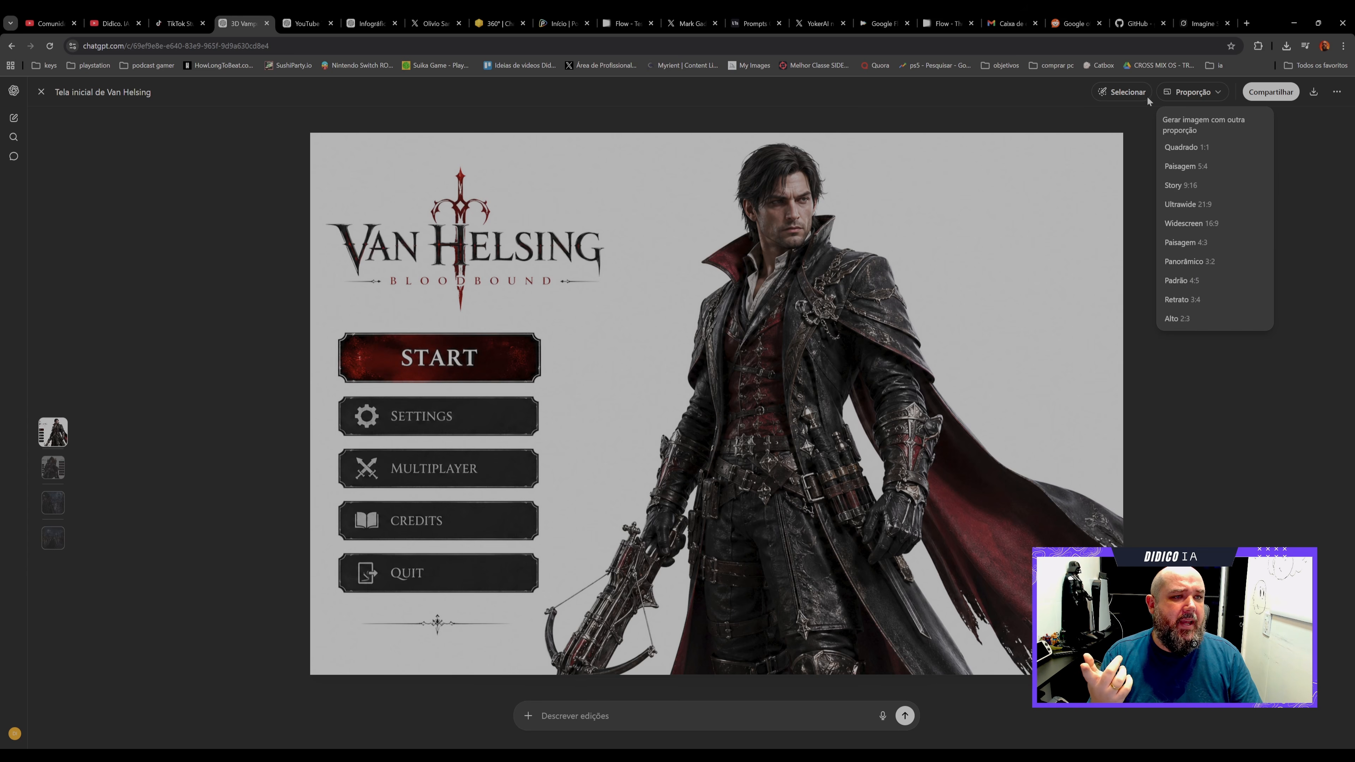
pyautogui.click(1126, 92)
pyautogui.moveTo(762, 150)
pyautogui.mouseDown()
pyautogui.moveTo(838, 257)
pyautogui.moveTo(747, 283)
pyautogui.mouseUp()
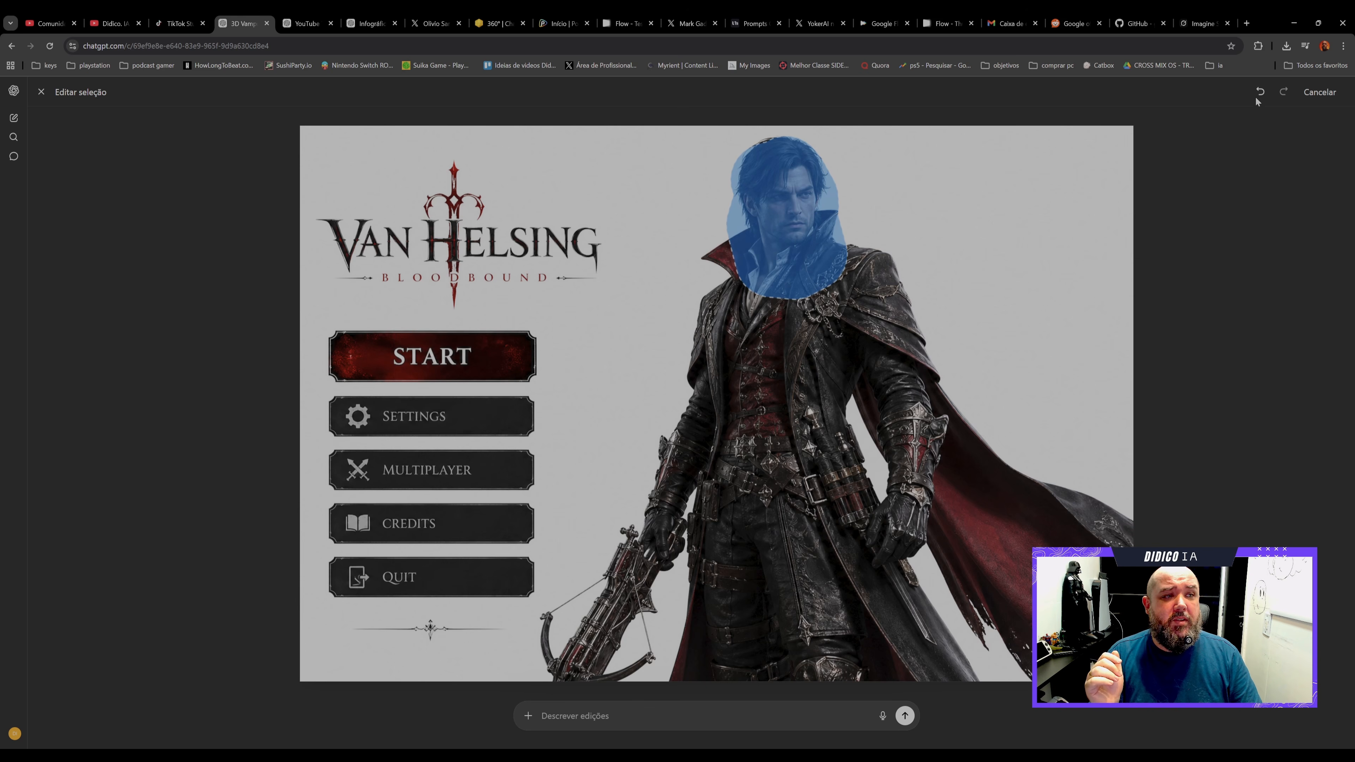
pyautogui.click(1320, 92)
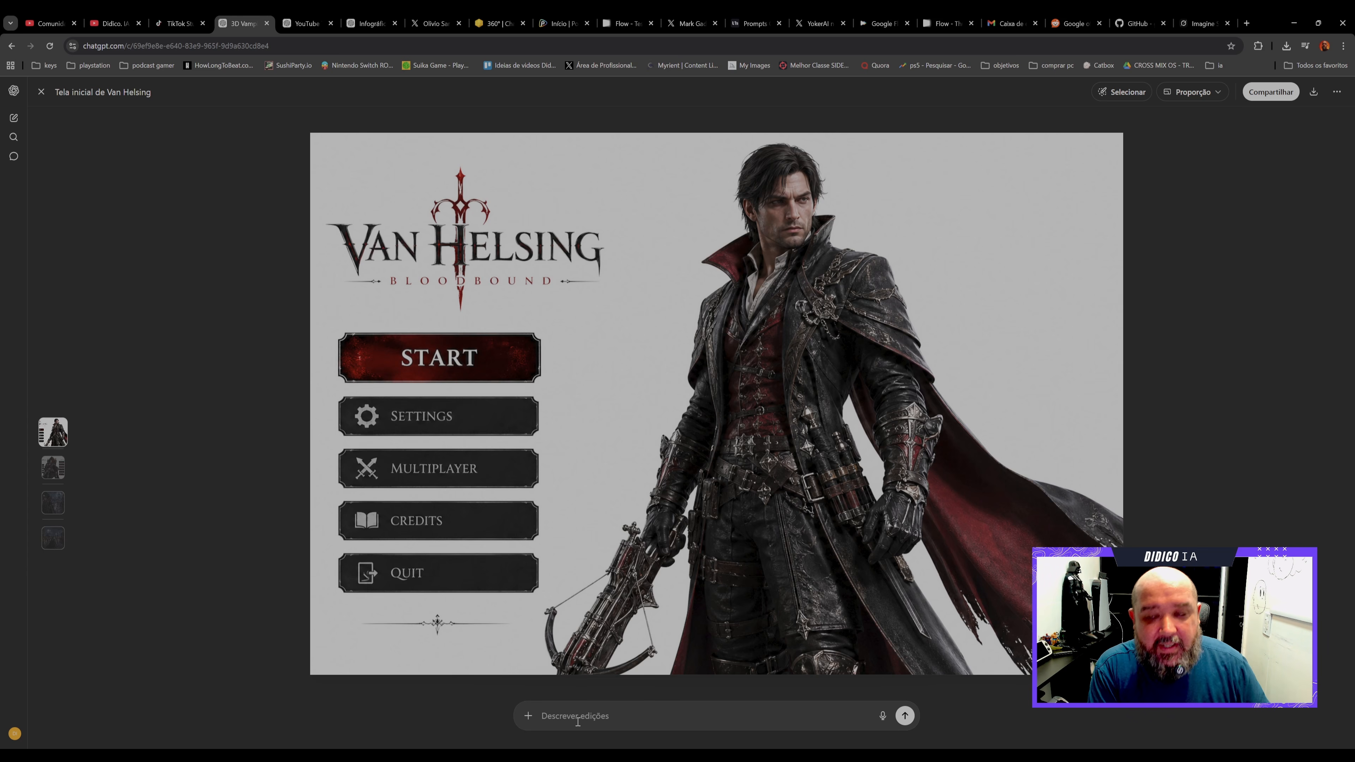
# - View the vampire powers throne image and the Victorian street gameplay image
pyautogui.click(46, 473)
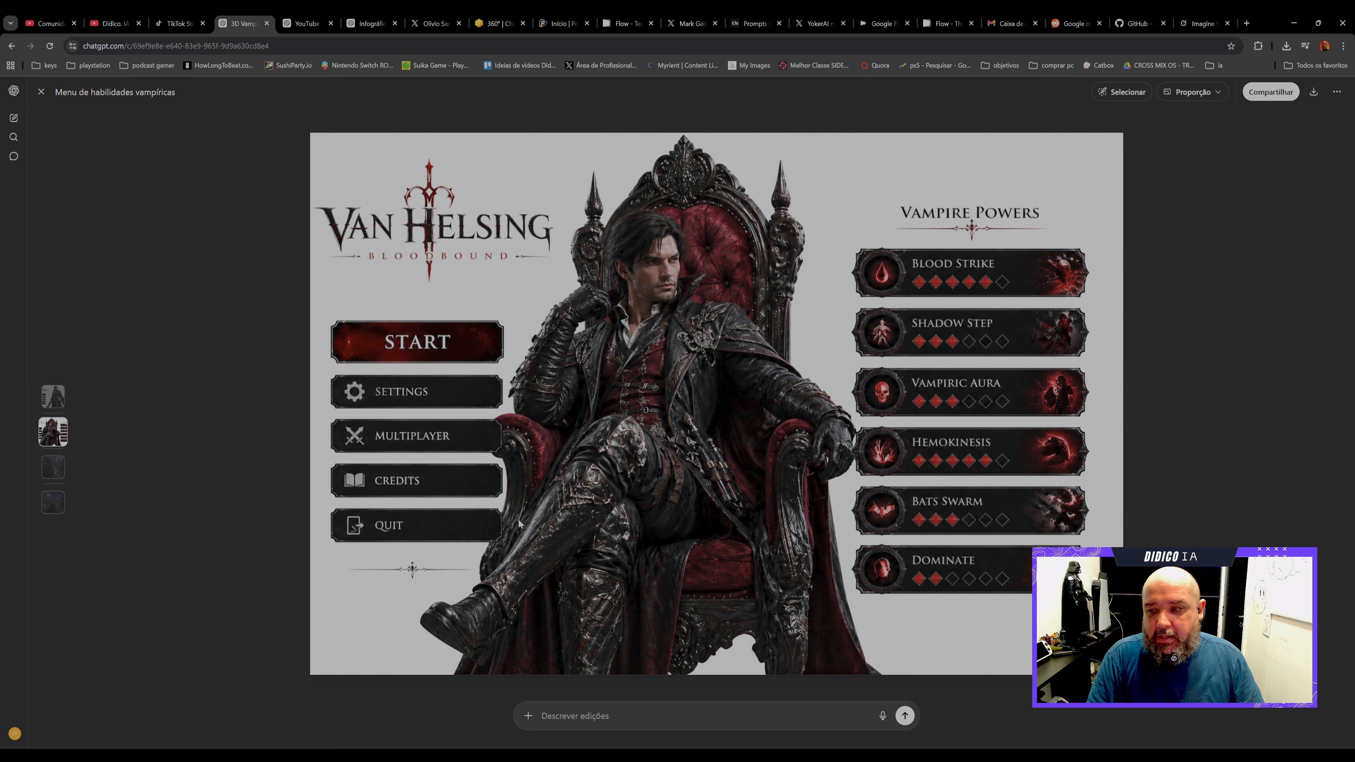
pyautogui.click(44, 472)
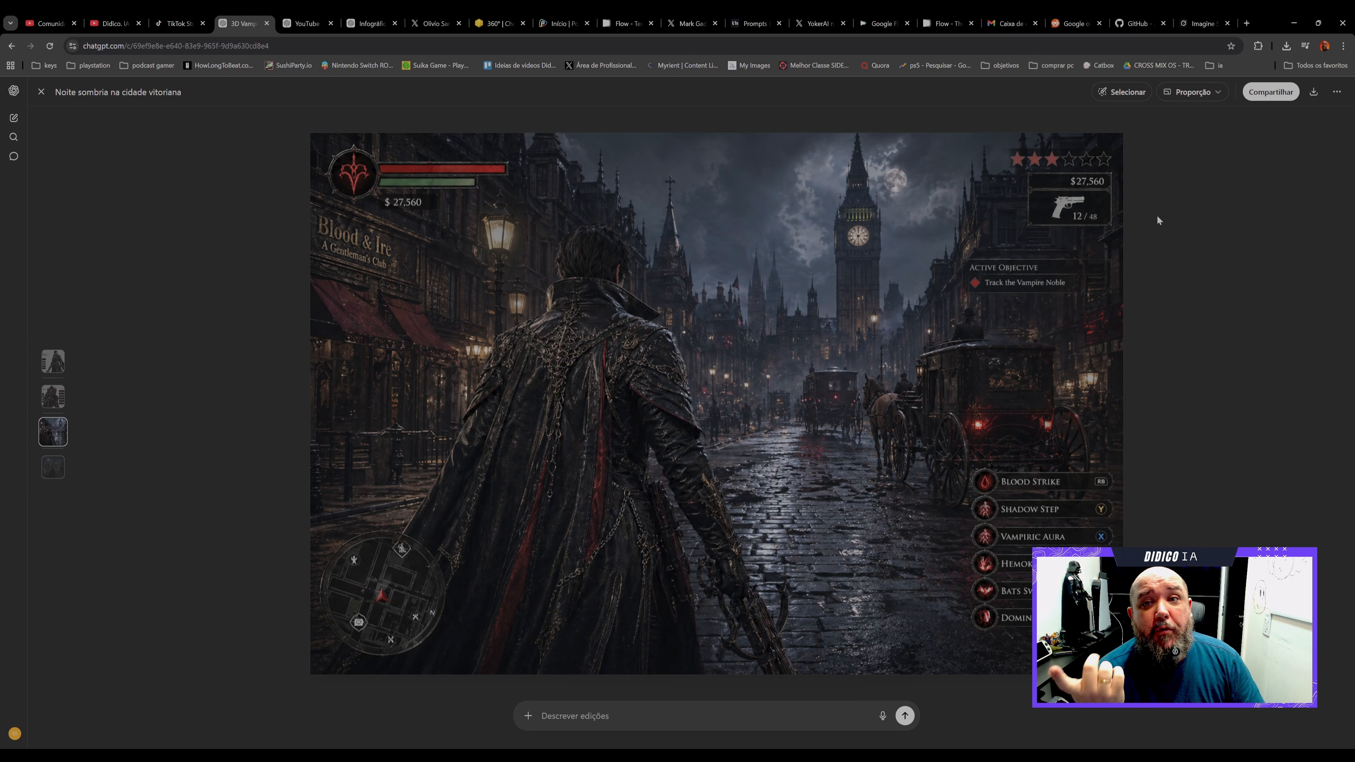
# - Switch to Pollo.ai and play the generated Van Helsing gameplay video from its beginning, stopping it in the Victorian street scene
pyautogui.click(556, 16)
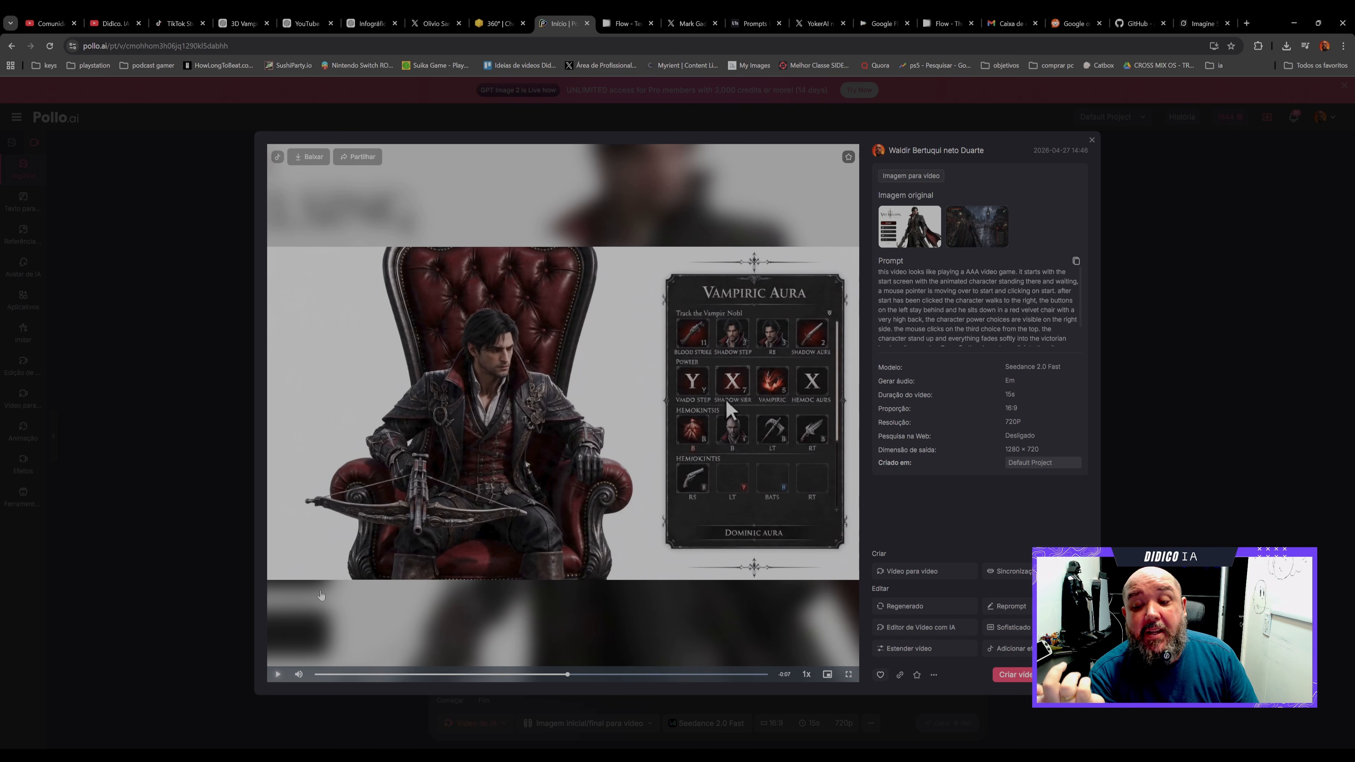
pyautogui.moveTo(567, 674); pyautogui.dragTo(314, 674)
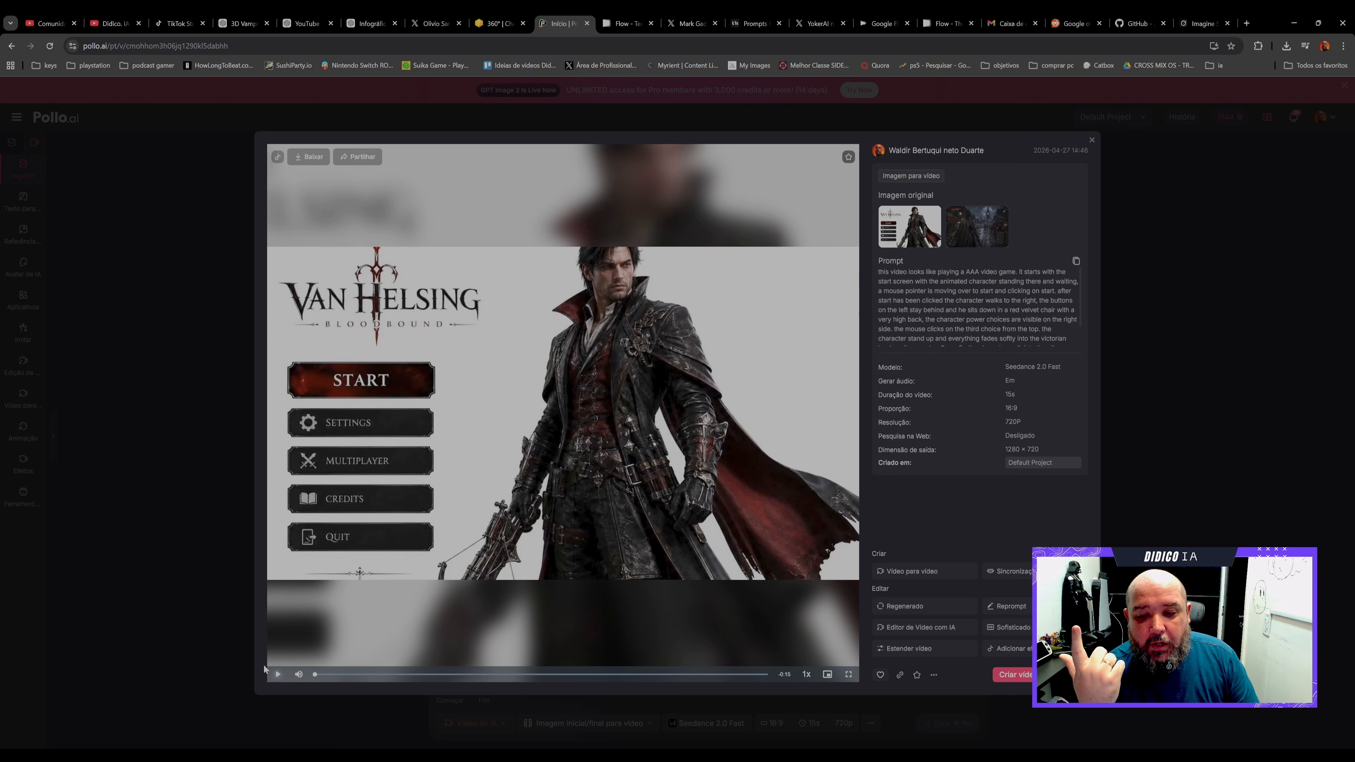
pyautogui.click(277, 674)
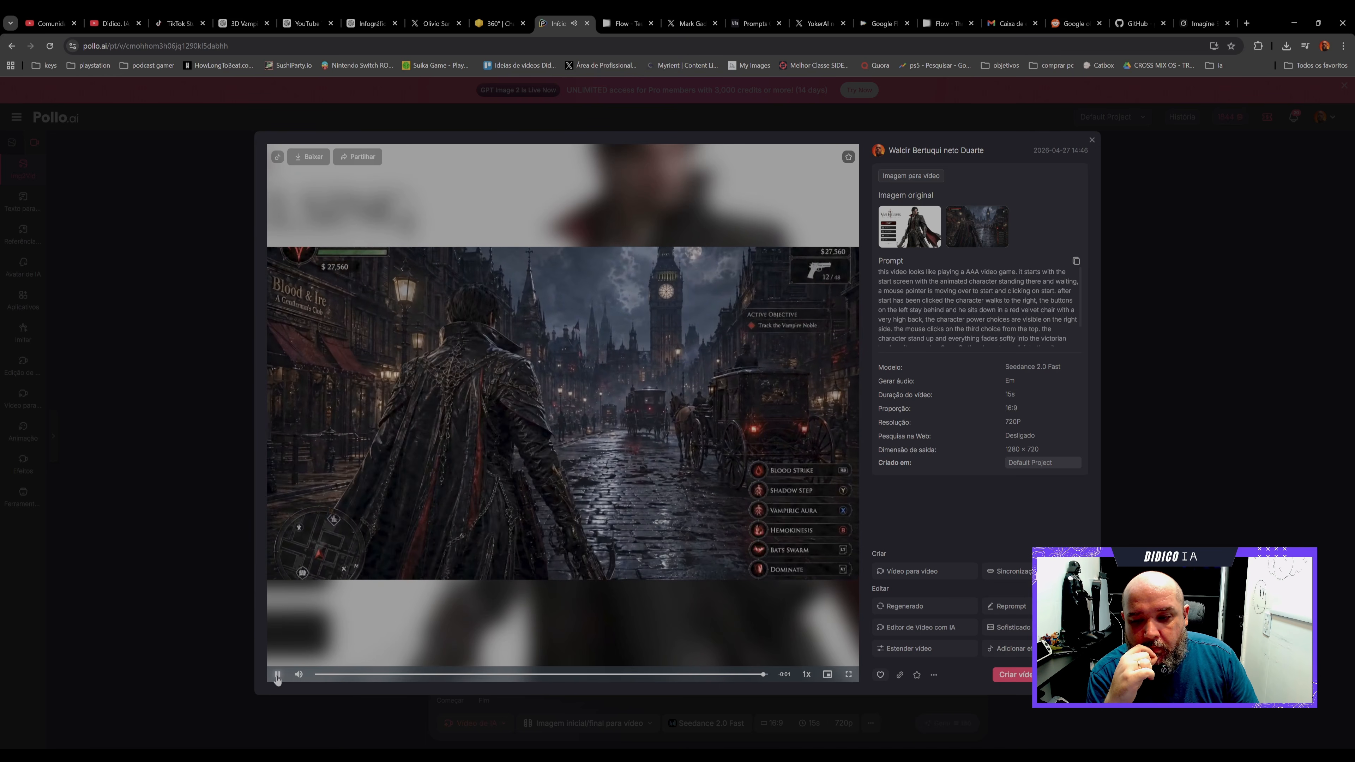
pyautogui.click(277, 676)
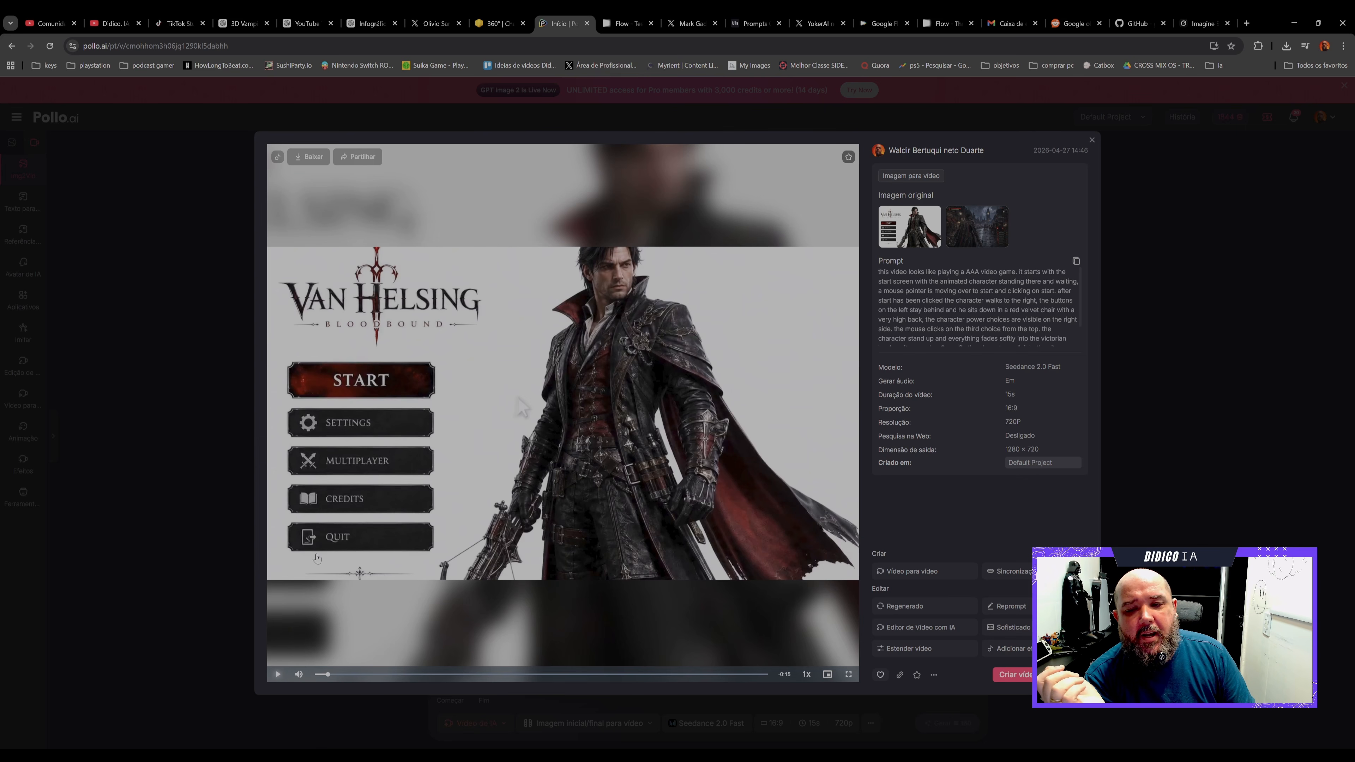
pyautogui.click(277, 674)
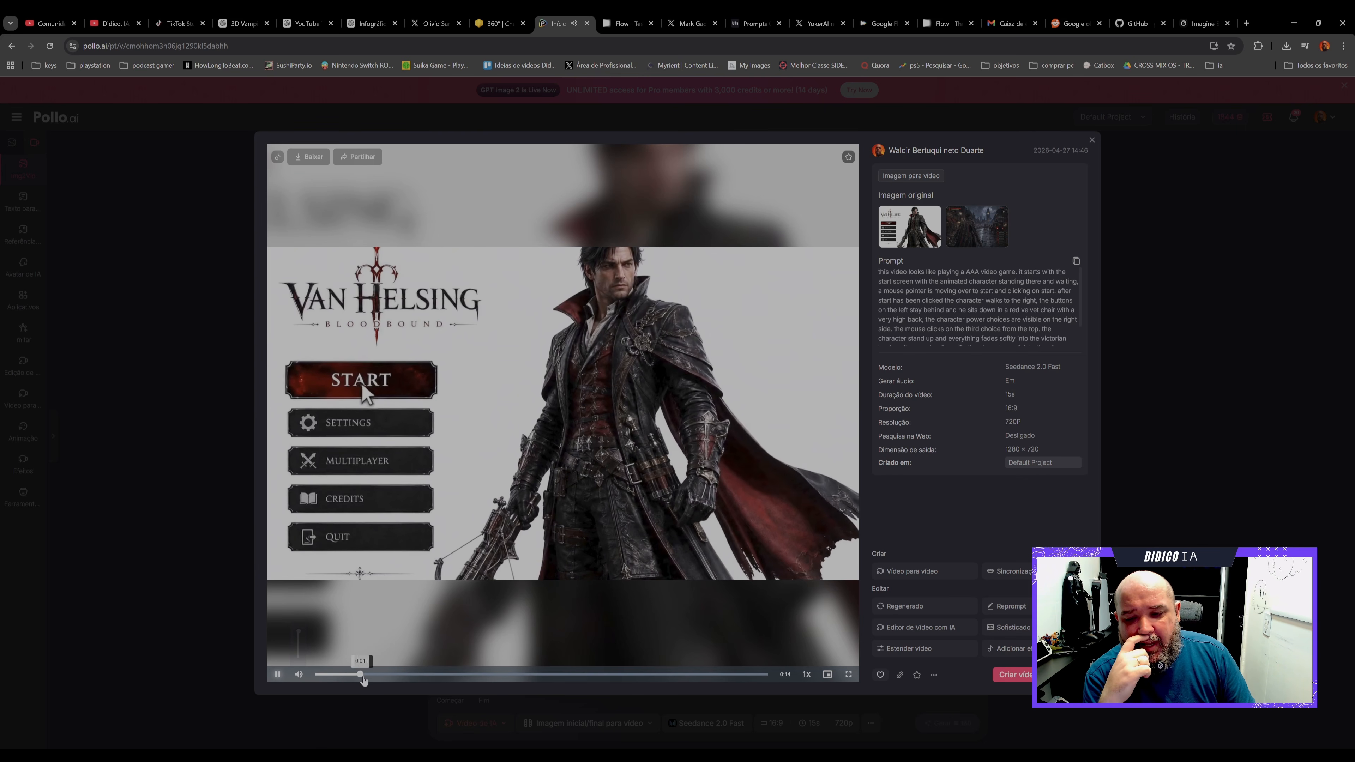
pyautogui.moveTo(299, 675)
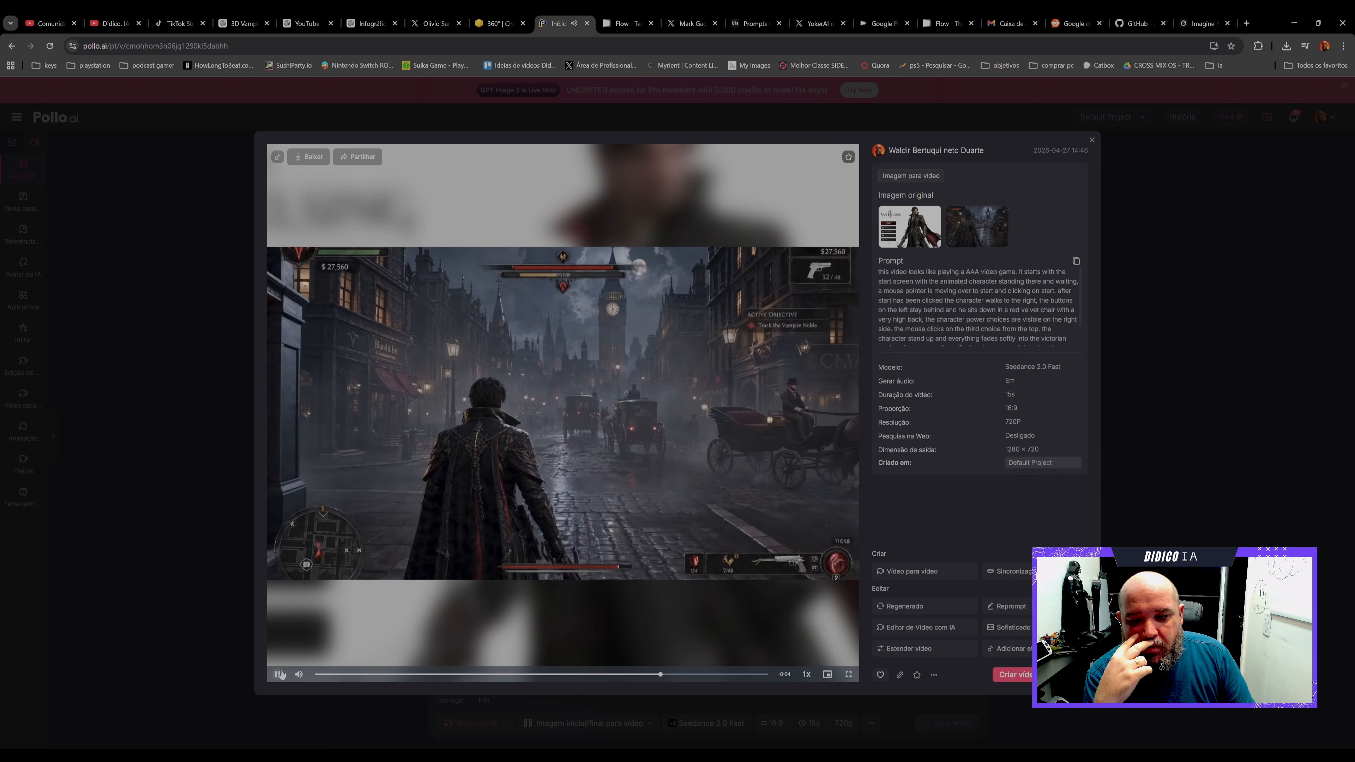
pyautogui.click(277, 675)
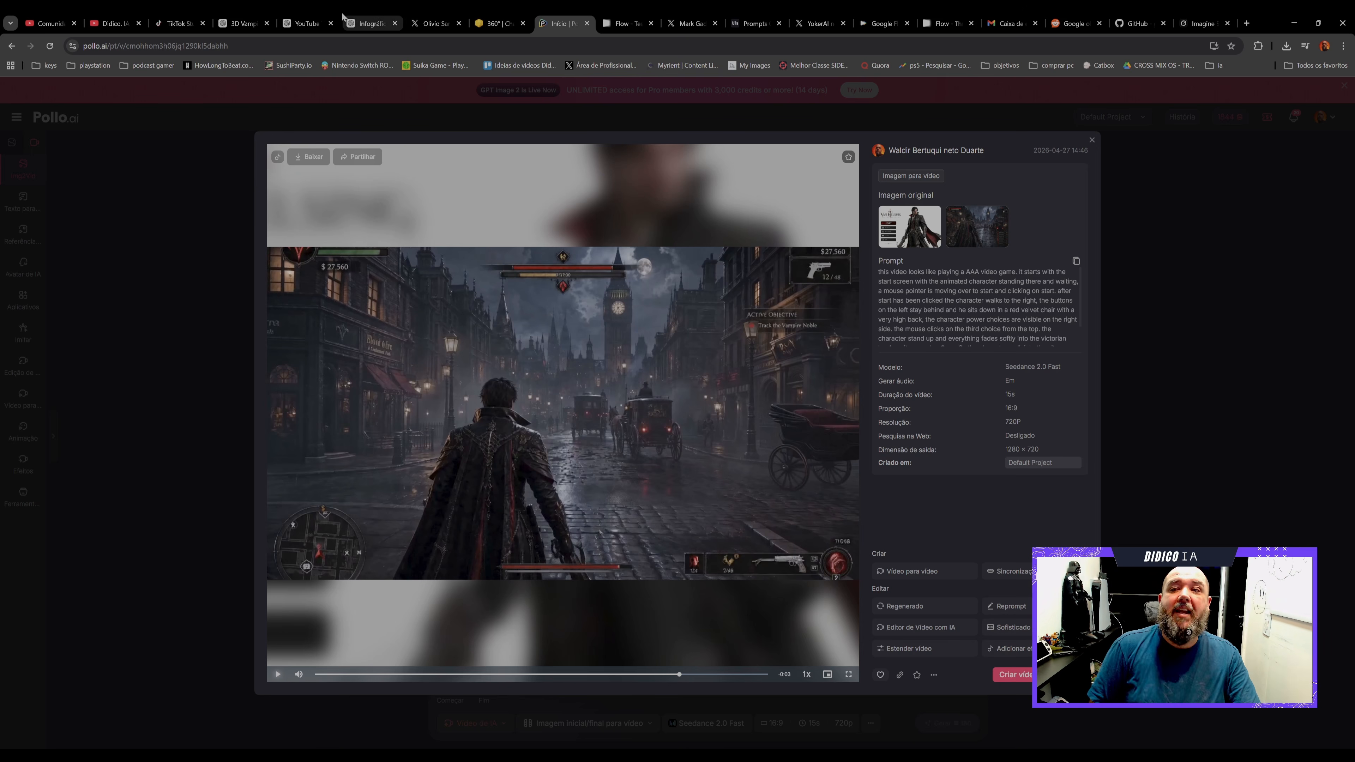
# - Return to ChatGPT, view the gothic street panorama image and check its available aspect ratio options
pyautogui.click(251, 23)
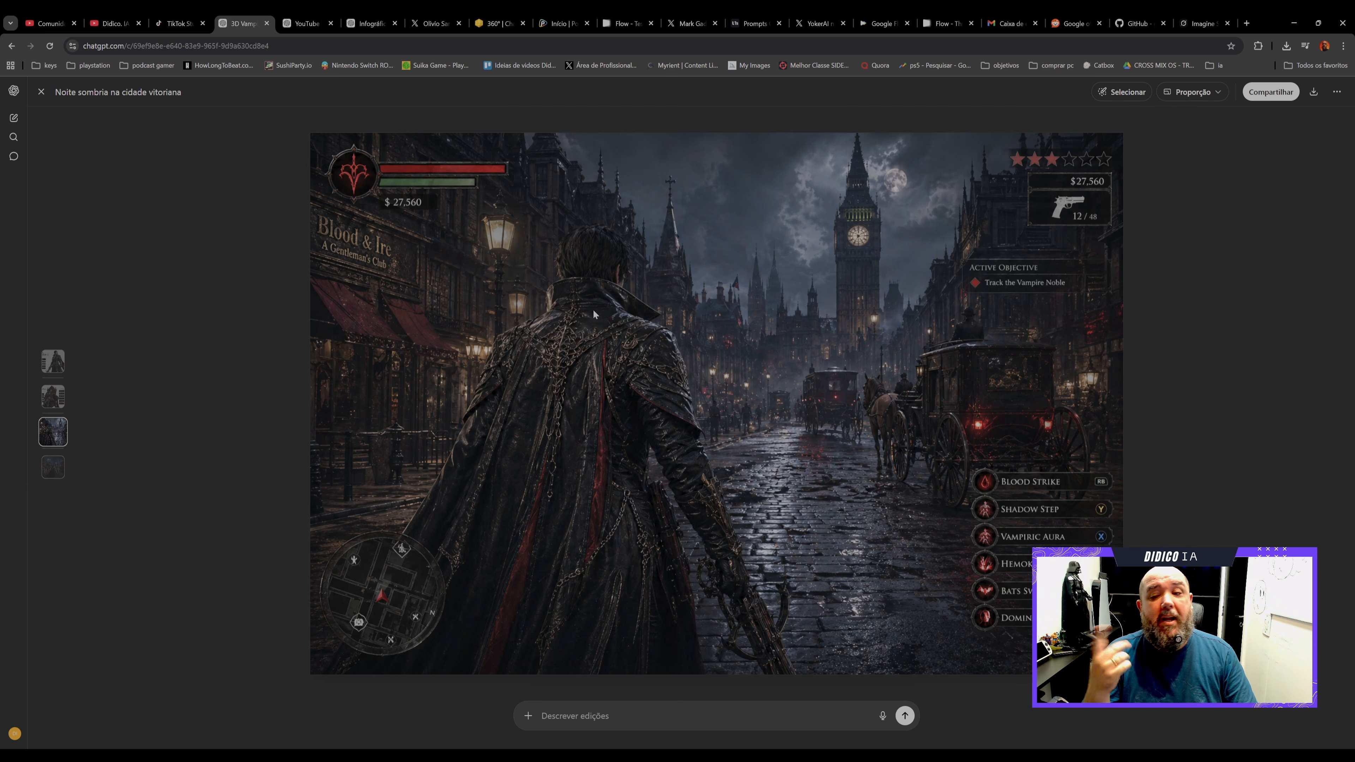
pyautogui.click(58, 471)
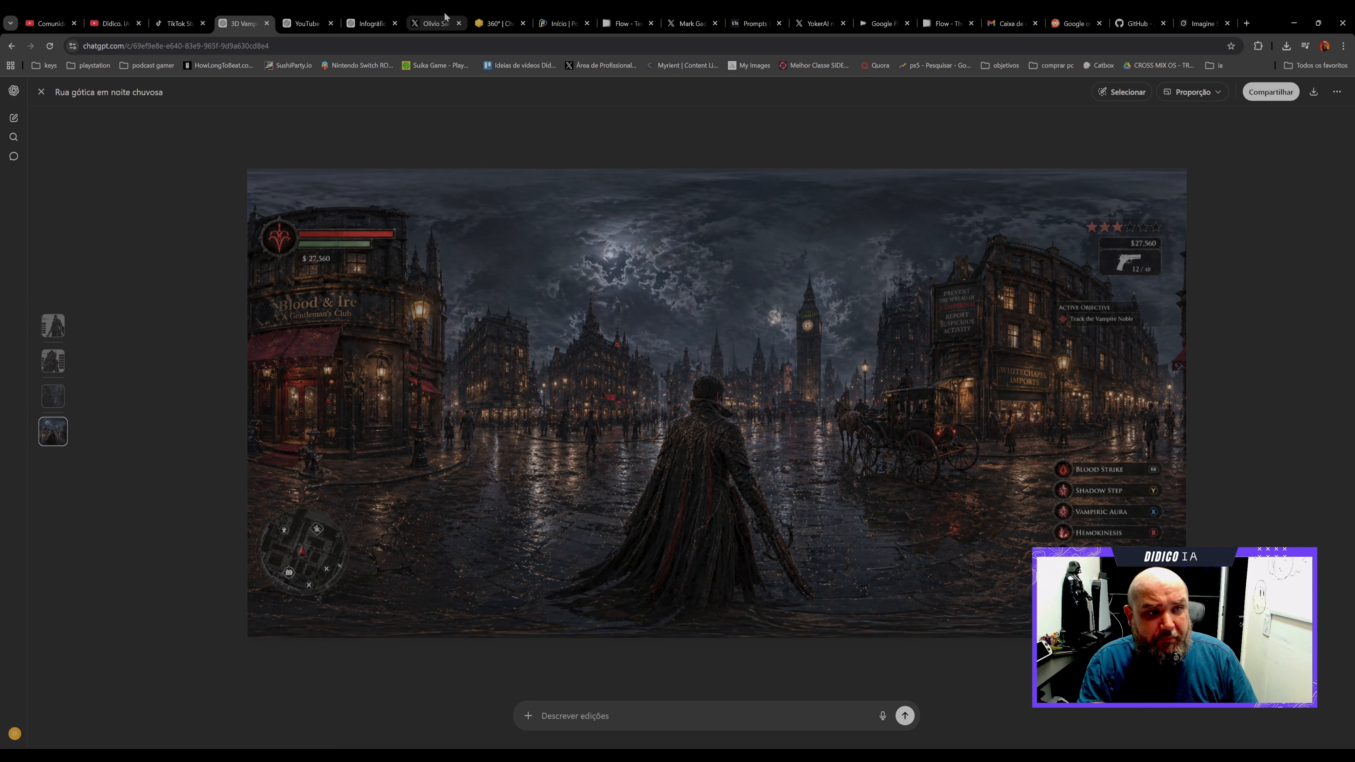
pyautogui.click(1192, 92)
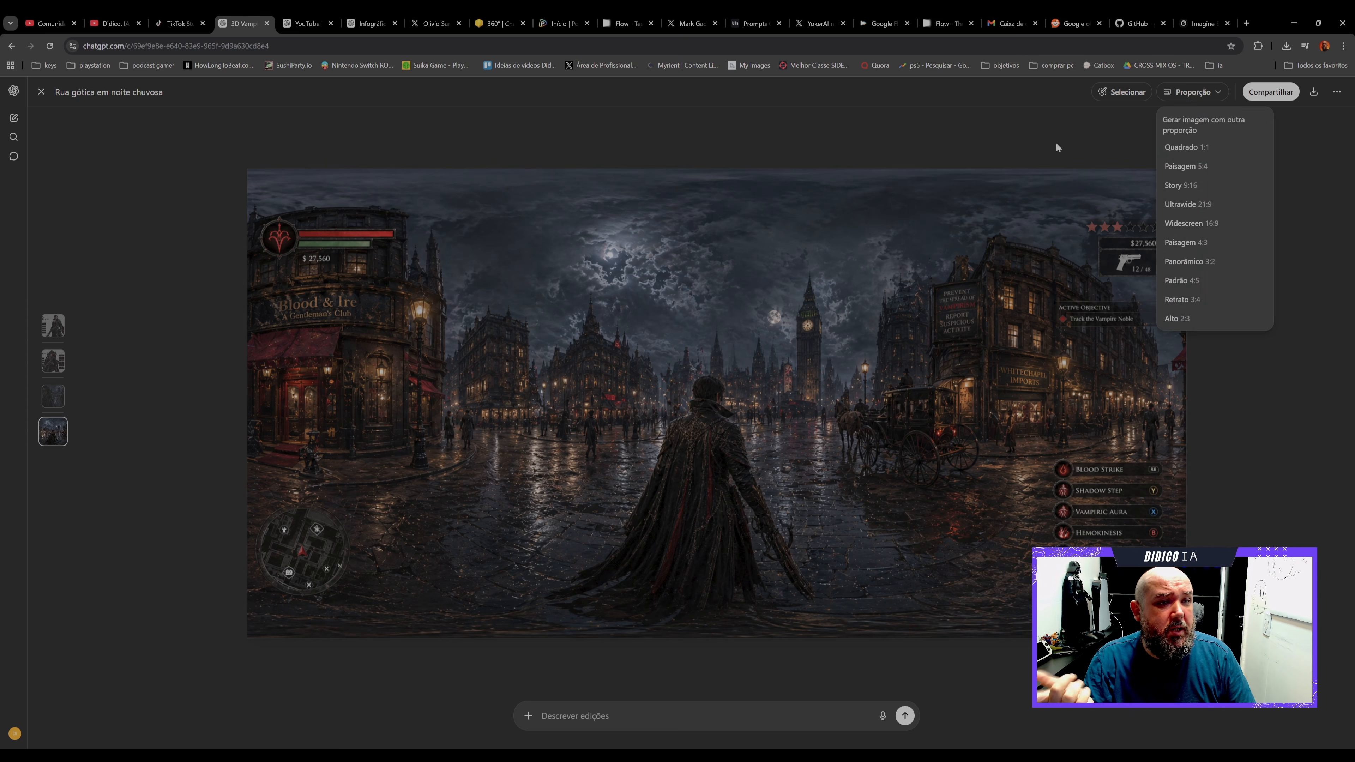
pyautogui.click(891, 138)
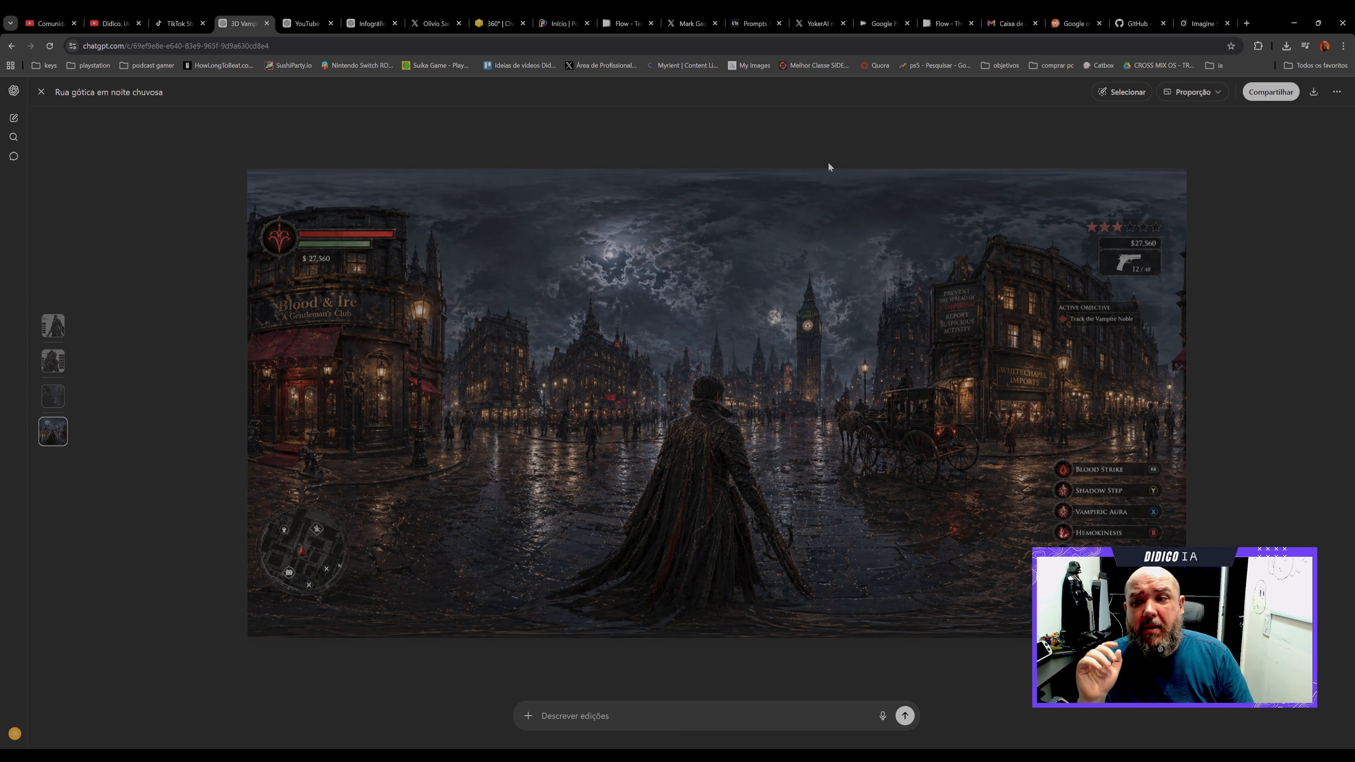
# - Review the "360 equirectangular panorama" prompt in the conversation and reopen the panorama image it produced
pyautogui.click(41, 91)
pyautogui.scroll(-10, 762, 486)
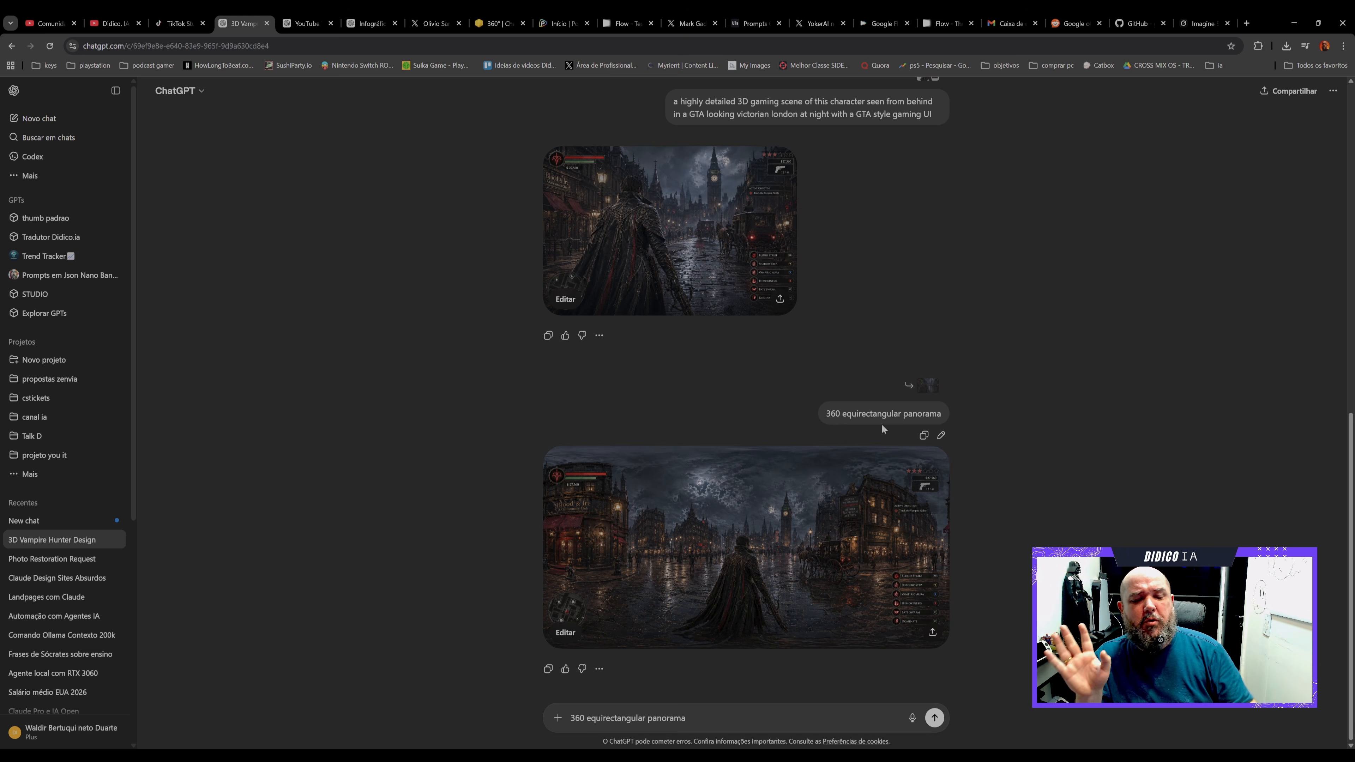
pyautogui.click(916, 614)
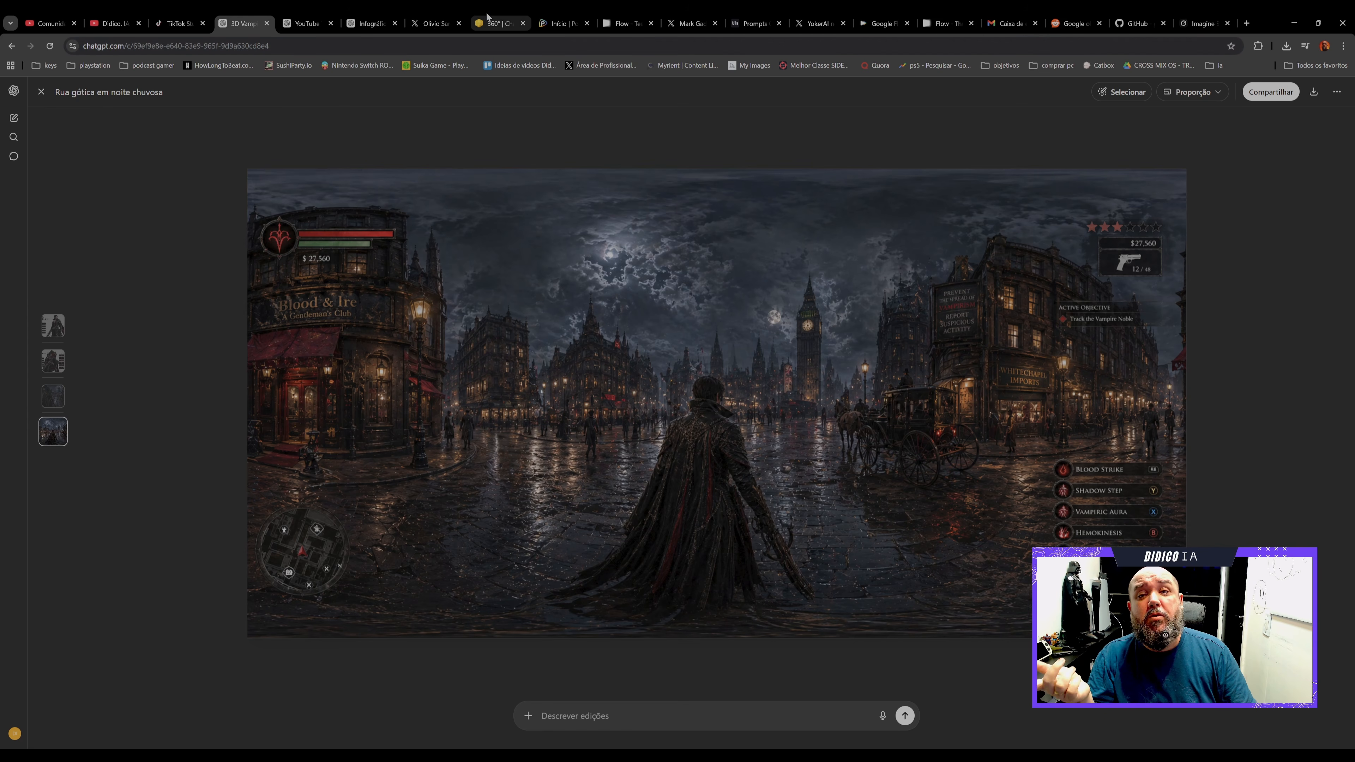
# - Switch to the renderstuff 360 panorama viewer, show the Victorian London panorama in full screen and look around the scene
pyautogui.click(491, 24)
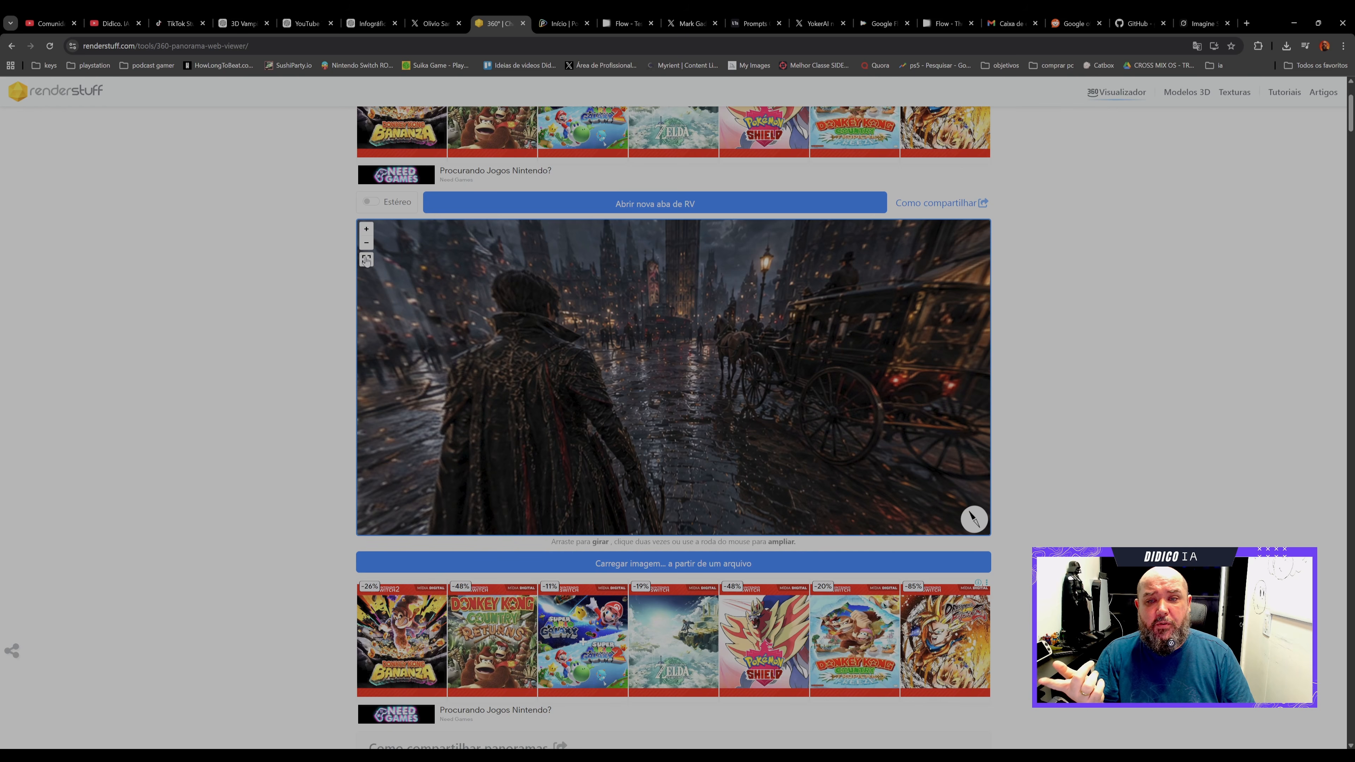
pyautogui.click(366, 260)
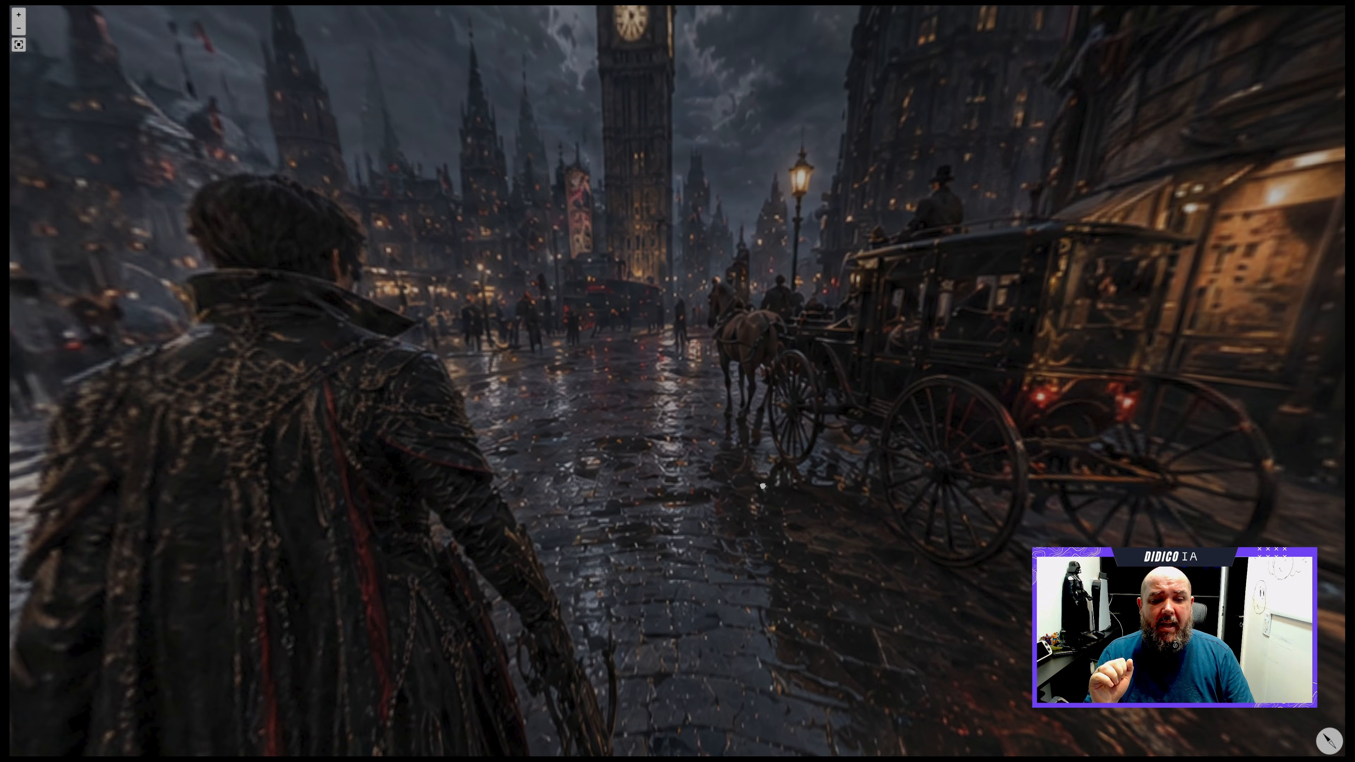
pyautogui.moveTo(763, 485); pyautogui.dragTo(869, 499)
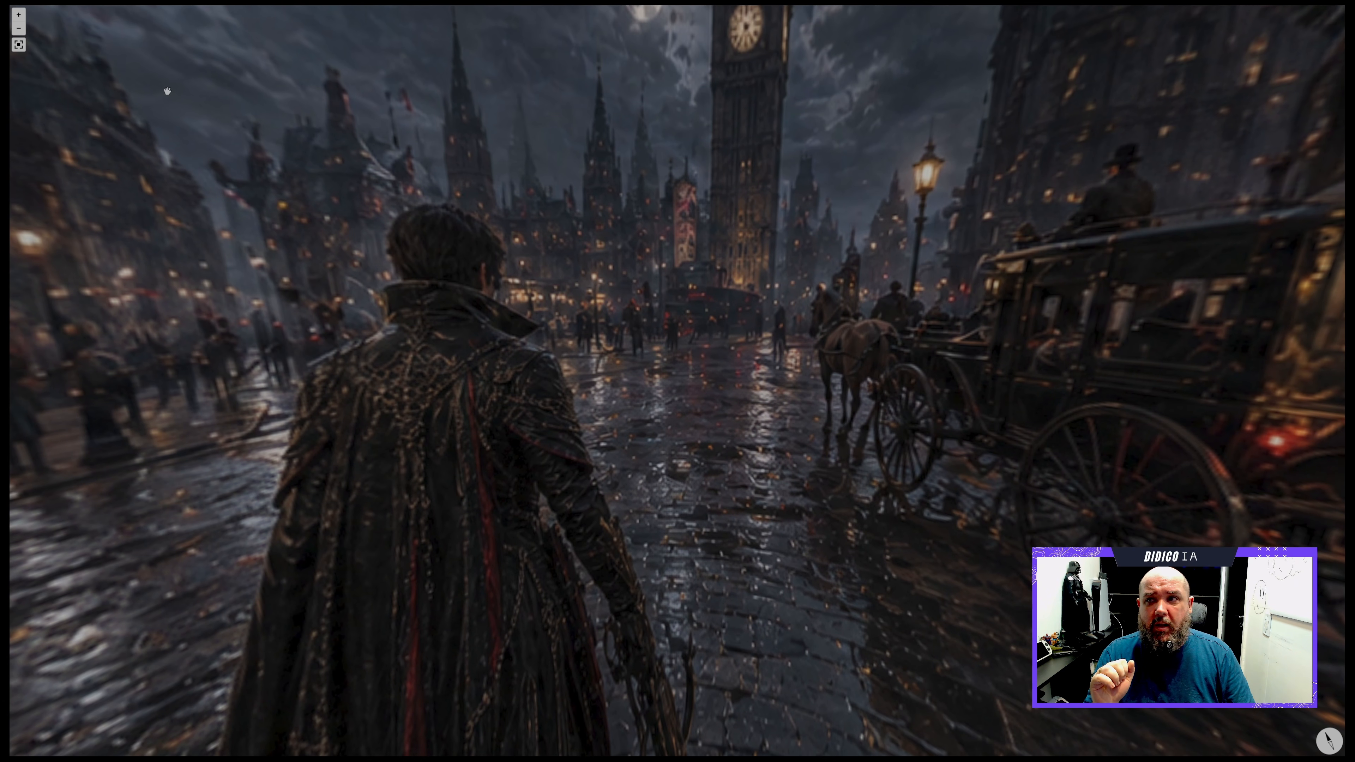
pyautogui.scroll(2, 379, 316)
pyautogui.scroll(-2, 389, 318)
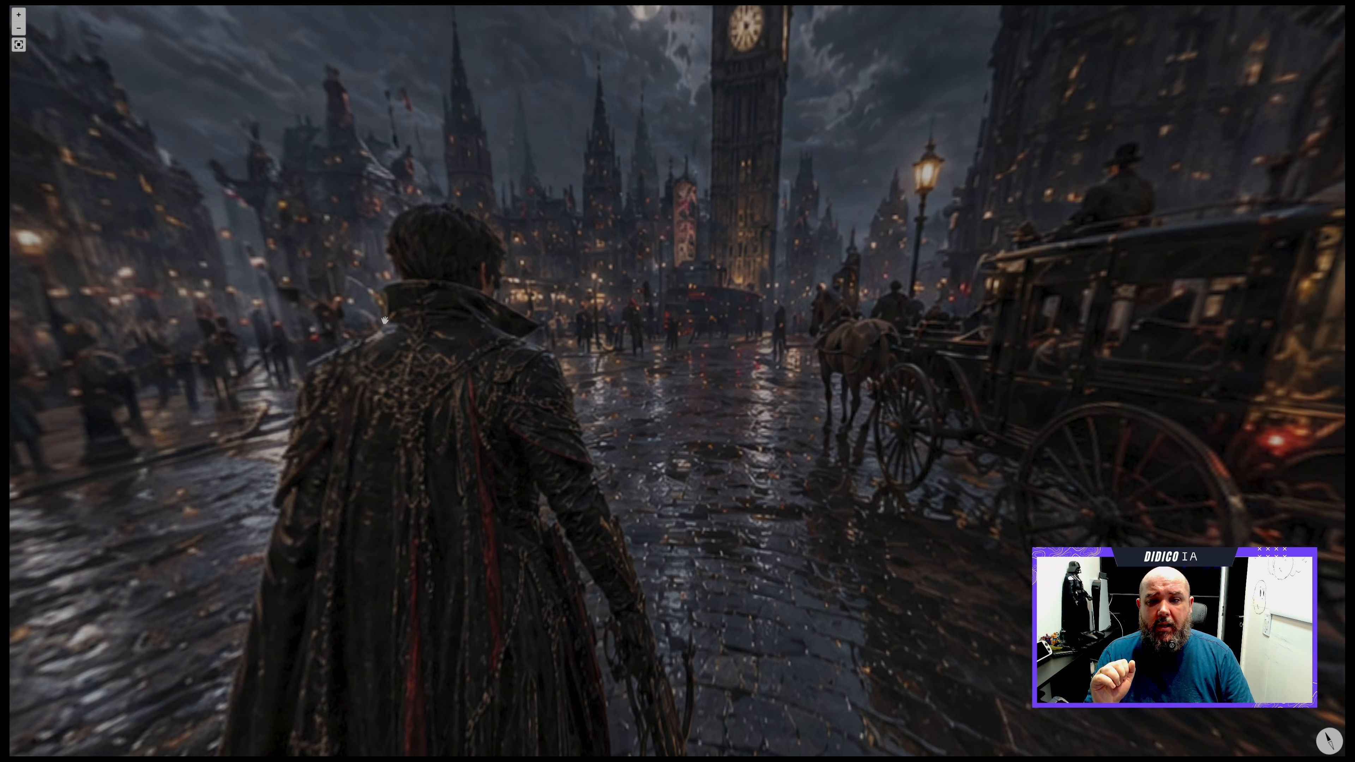
# - Explore the full-screen Victorian London panorama, examining the carriage, the Whitechapel Imports and Blood & Ire storefronts, the ability list and the clock tower
pyautogui.moveTo(832, 471); pyautogui.dragTo(368, 285)
pyautogui.moveTo(717, 267); pyautogui.dragTo(620, 479)
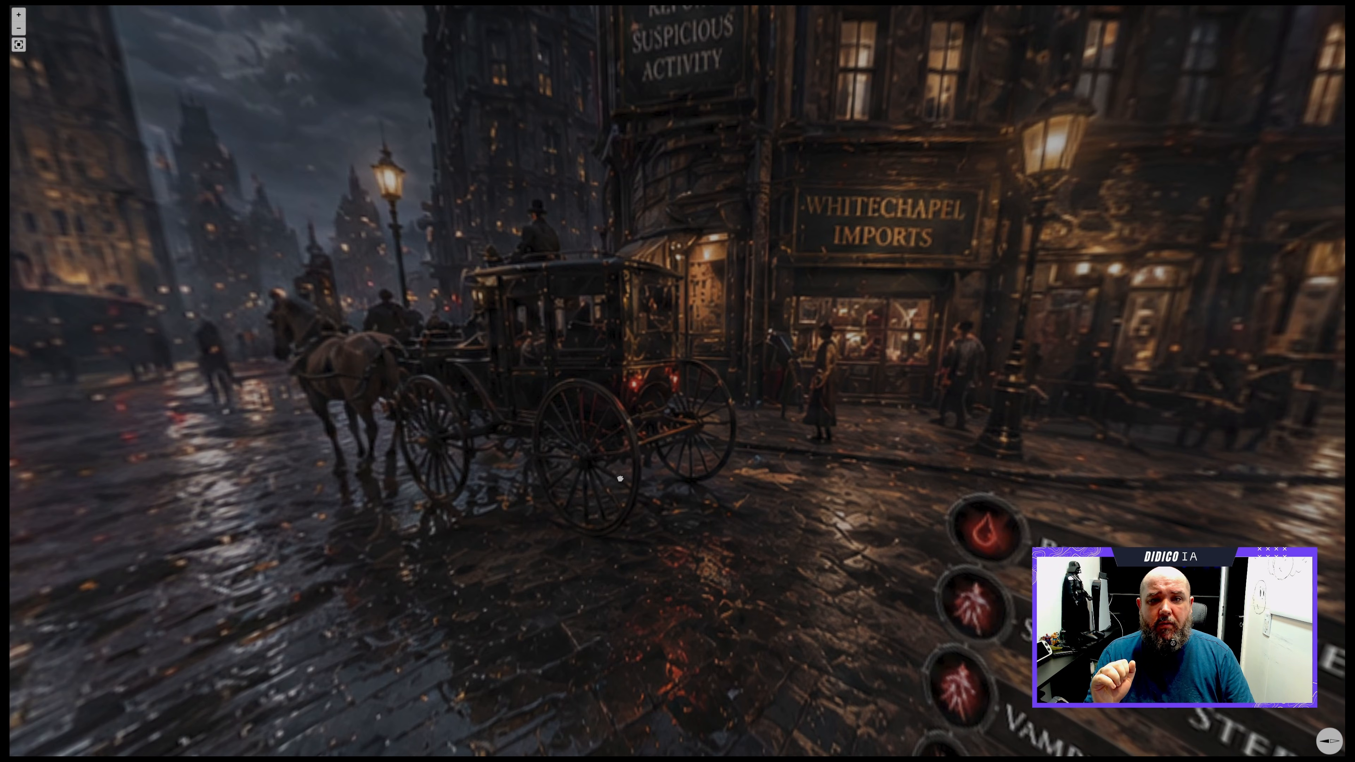
pyautogui.moveTo(931, 194); pyautogui.dragTo(653, 392)
pyautogui.moveTo(845, 382); pyautogui.dragTo(642, 379)
pyautogui.moveTo(997, 368); pyautogui.dragTo(829, 364)
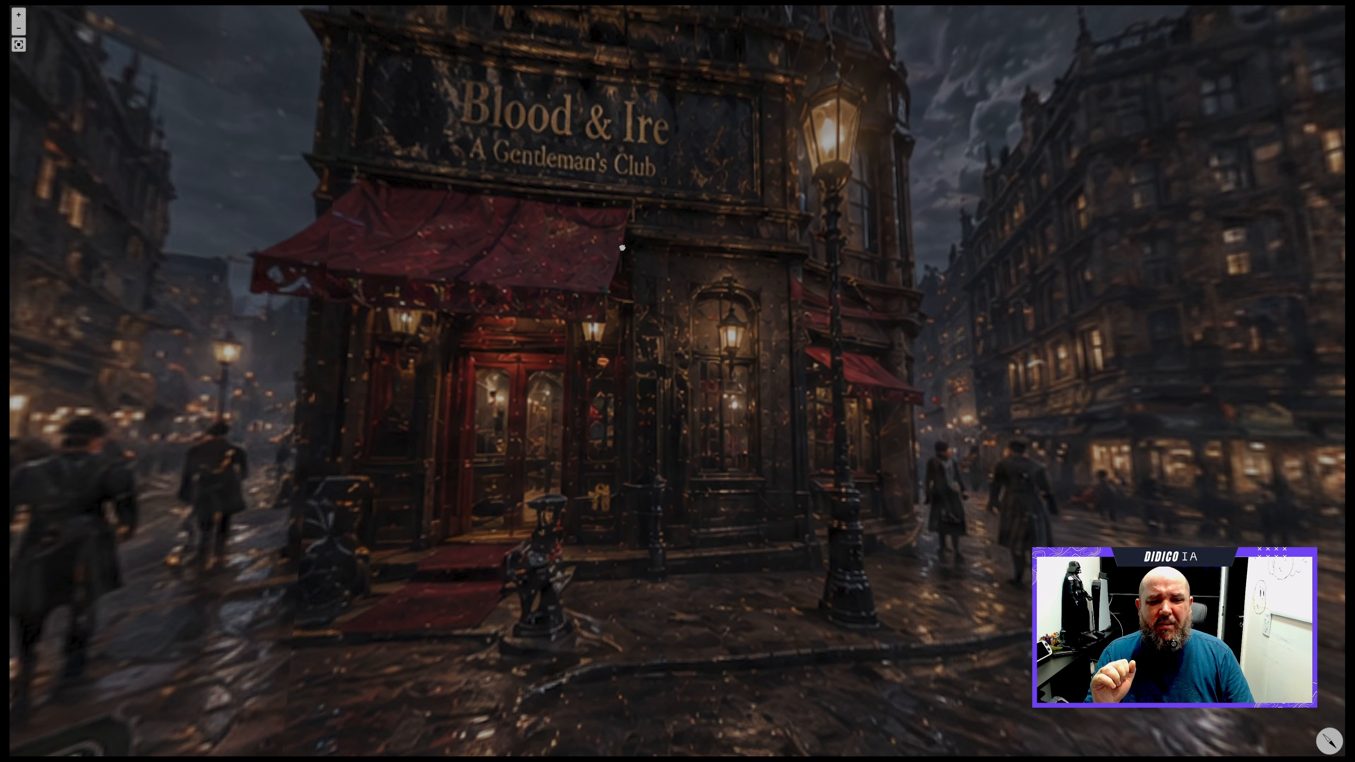
pyautogui.moveTo(622, 247); pyautogui.dragTo(1046, 560)
pyautogui.moveTo(299, 214); pyautogui.dragTo(532, 97)
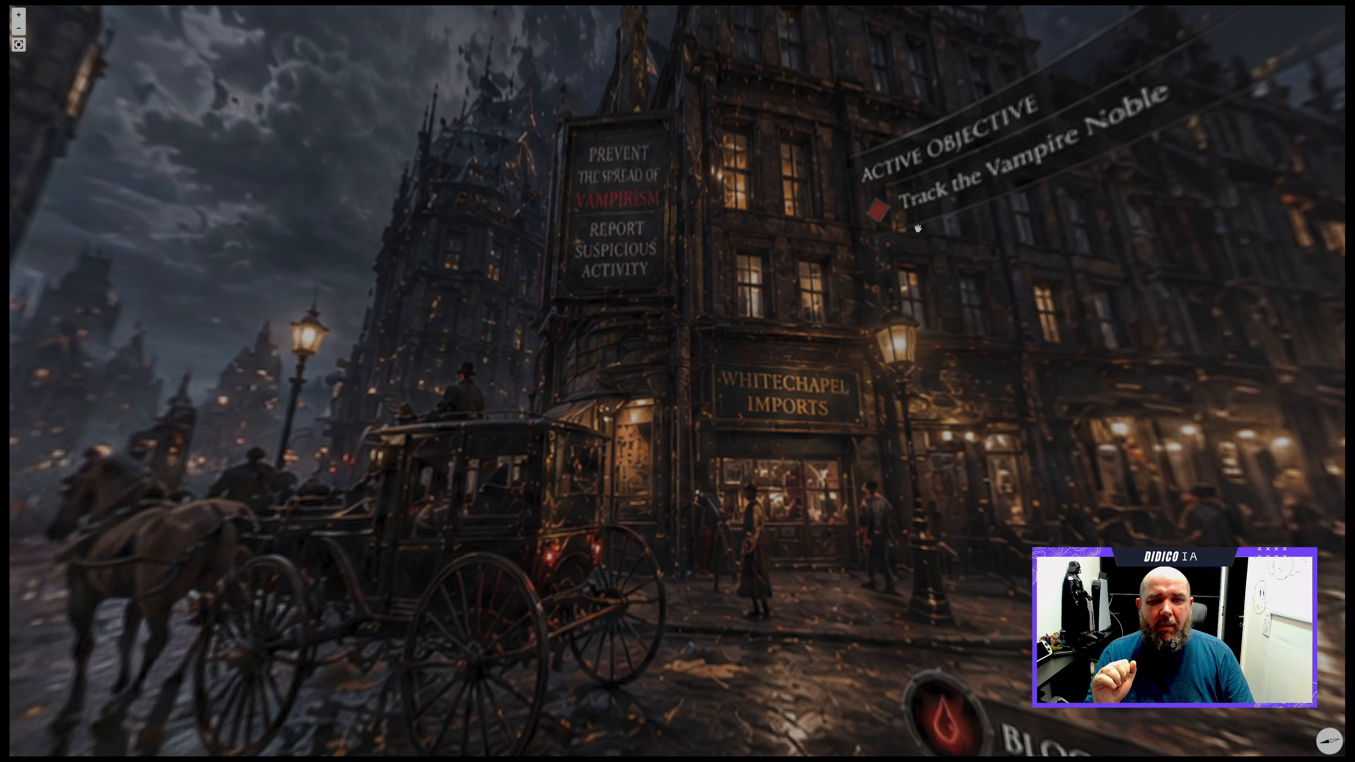
pyautogui.moveTo(917, 228); pyautogui.dragTo(679, 158)
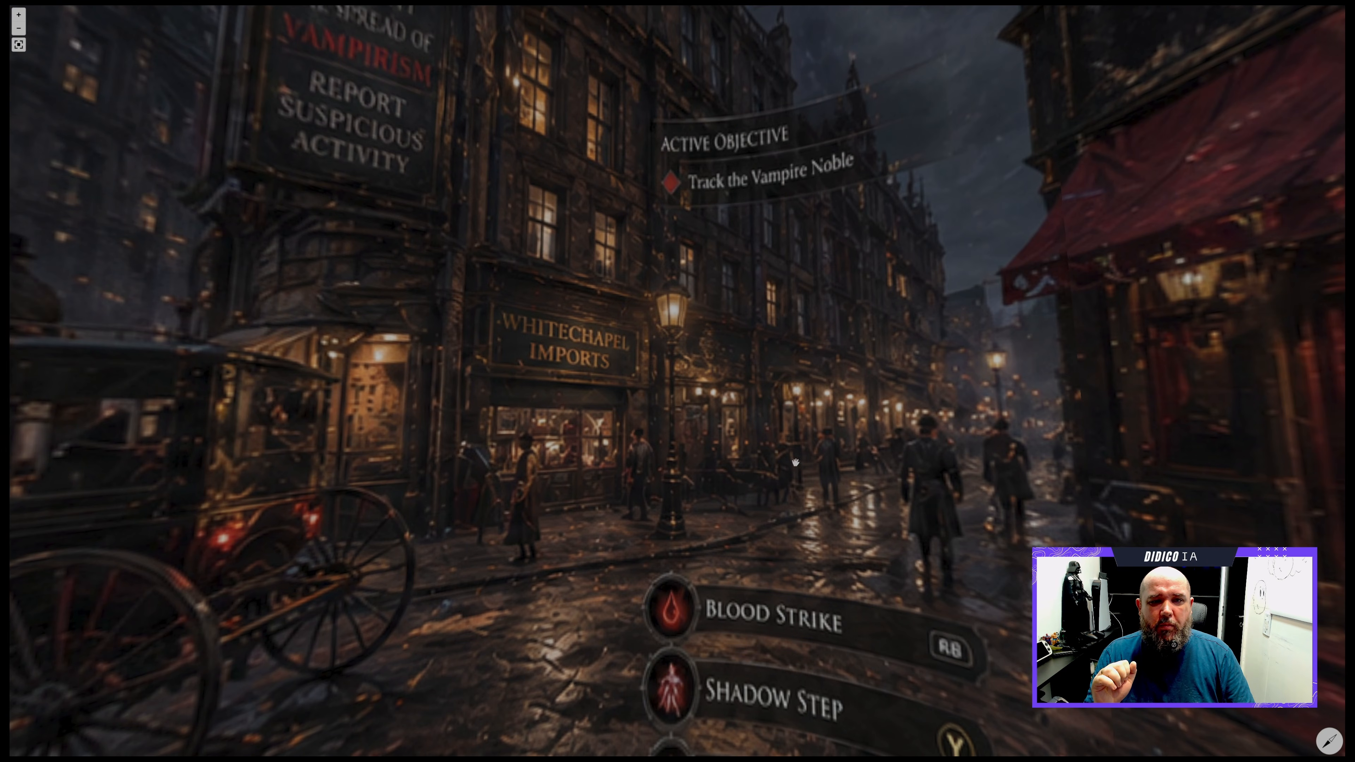
pyautogui.moveTo(795, 466); pyautogui.dragTo(726, 258)
pyautogui.moveTo(725, 573); pyautogui.dragTo(973, 688)
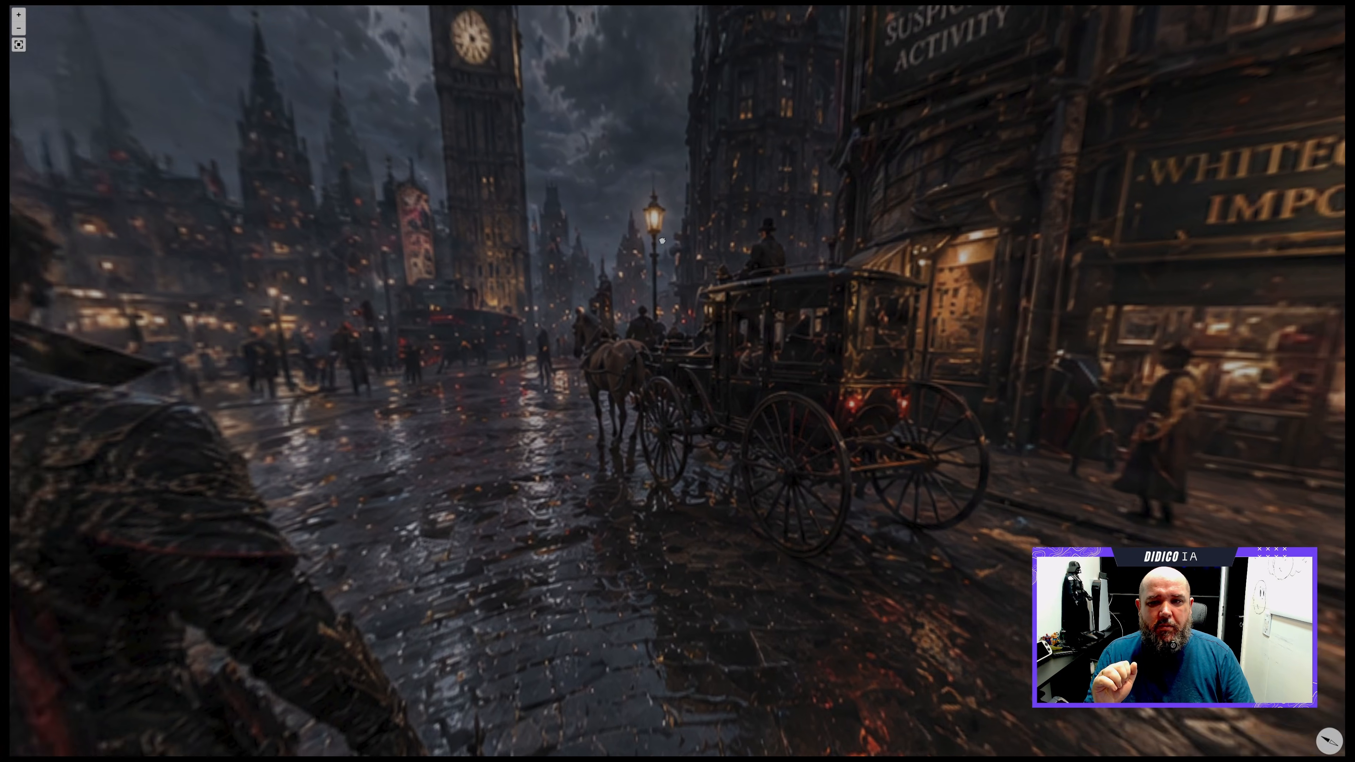
pyautogui.moveTo(464, 43); pyautogui.dragTo(742, 294)
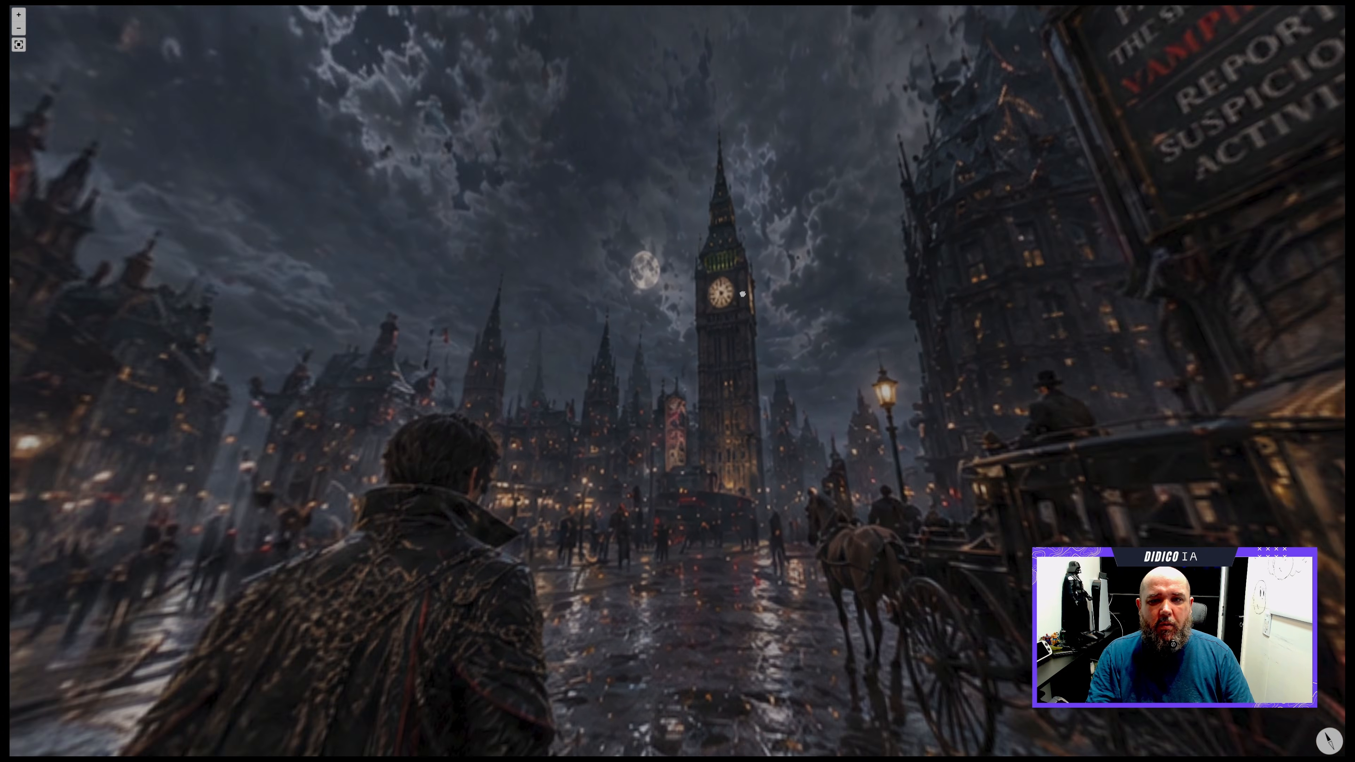
pyautogui.moveTo(514, 326); pyautogui.dragTo(771, 294)
pyautogui.moveTo(626, 324); pyautogui.dragTo(810, 299)
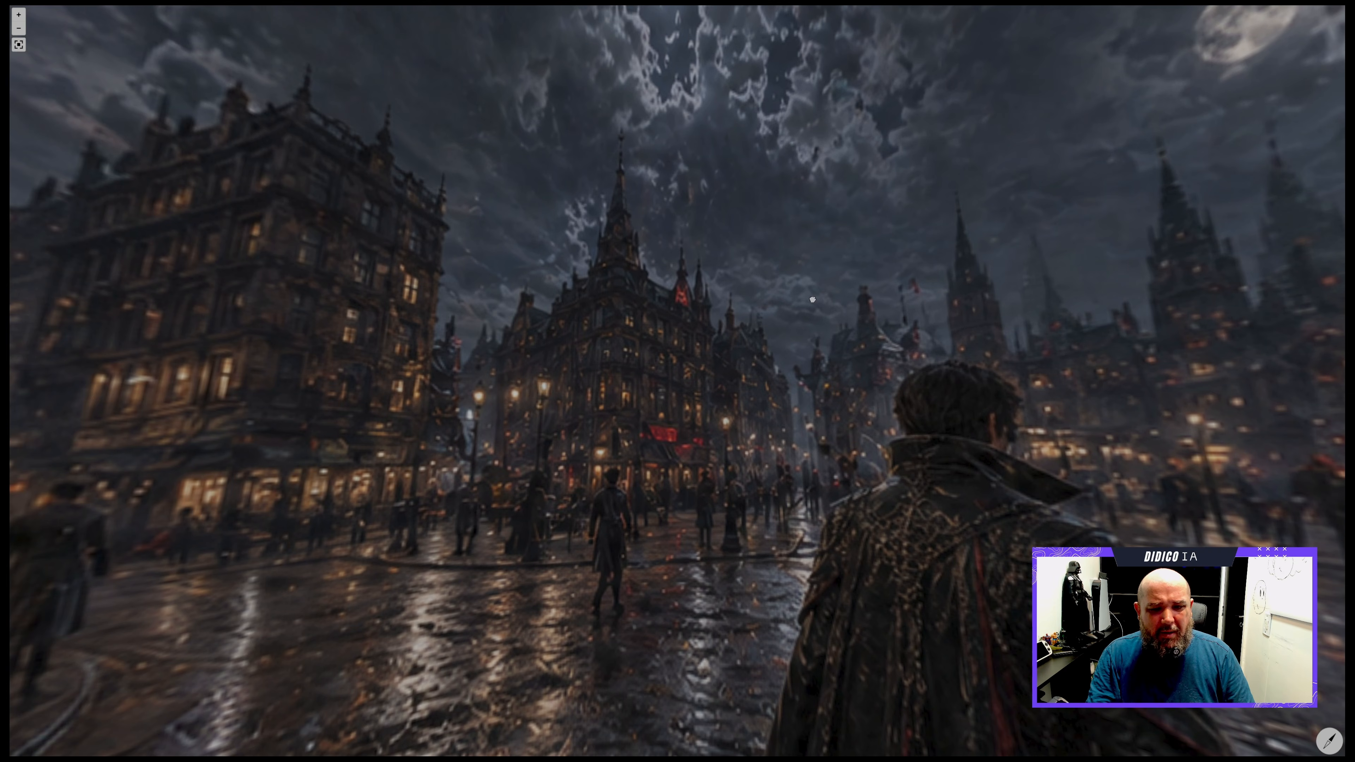
# - Exit full screen and look around the hunter, the carriage and the wet cobblestones in the embedded panorama viewer
pyautogui.press('Escape')
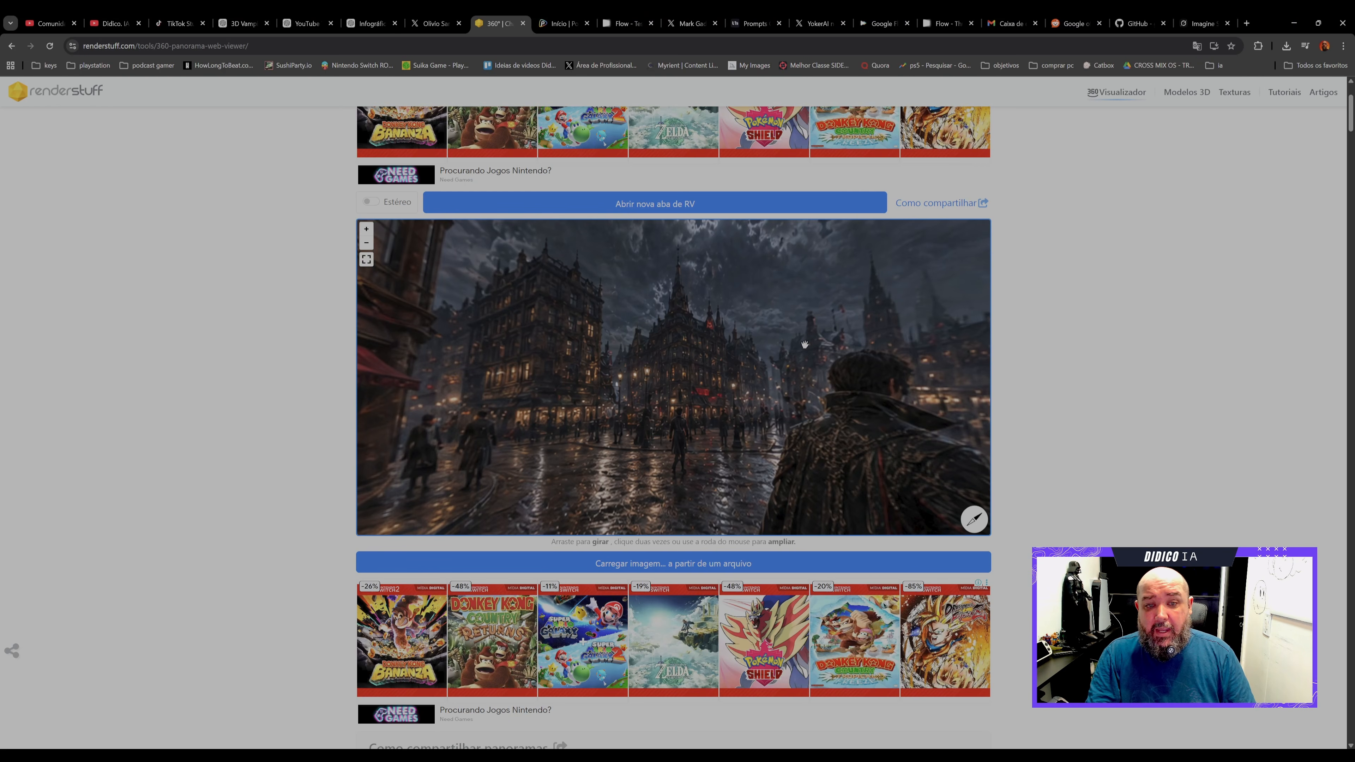
pyautogui.moveTo(814, 454); pyautogui.dragTo(620, 403)
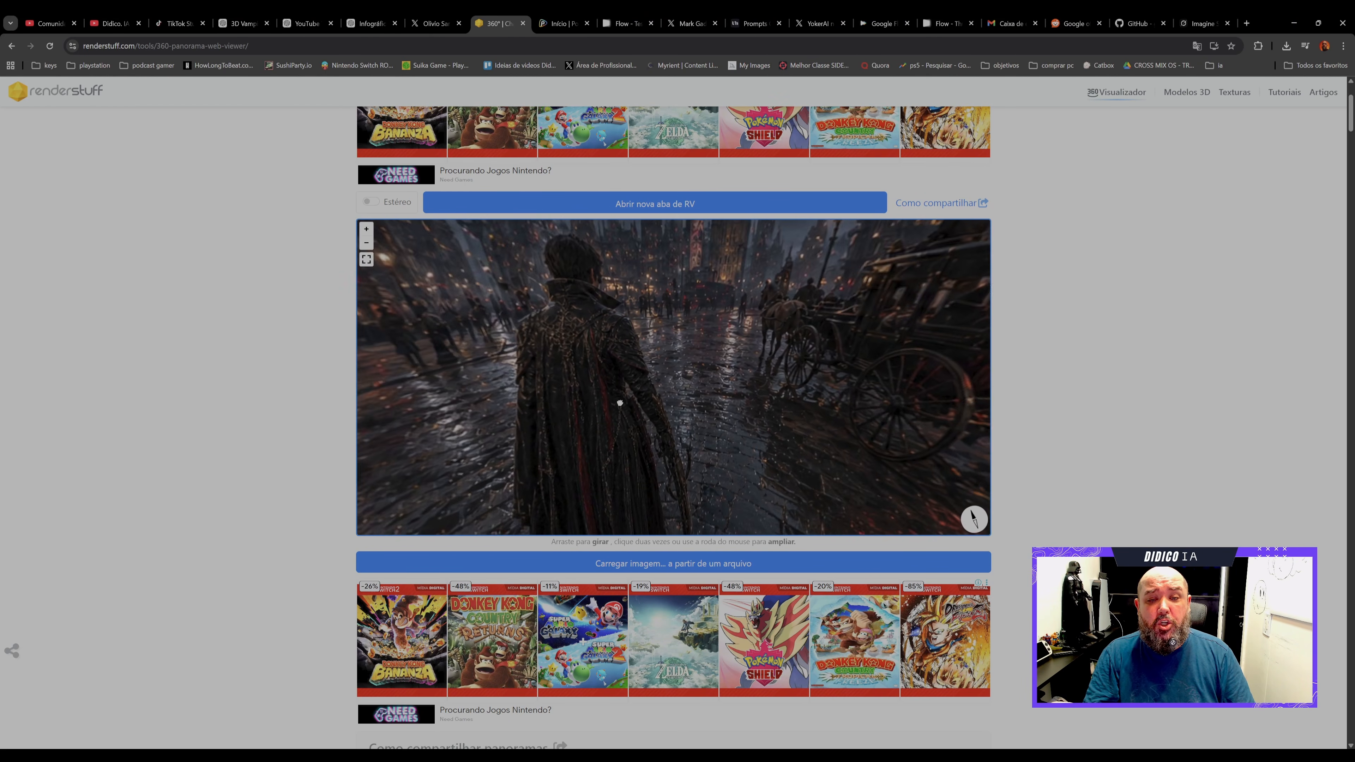
pyautogui.moveTo(656, 475); pyautogui.dragTo(664, 312)
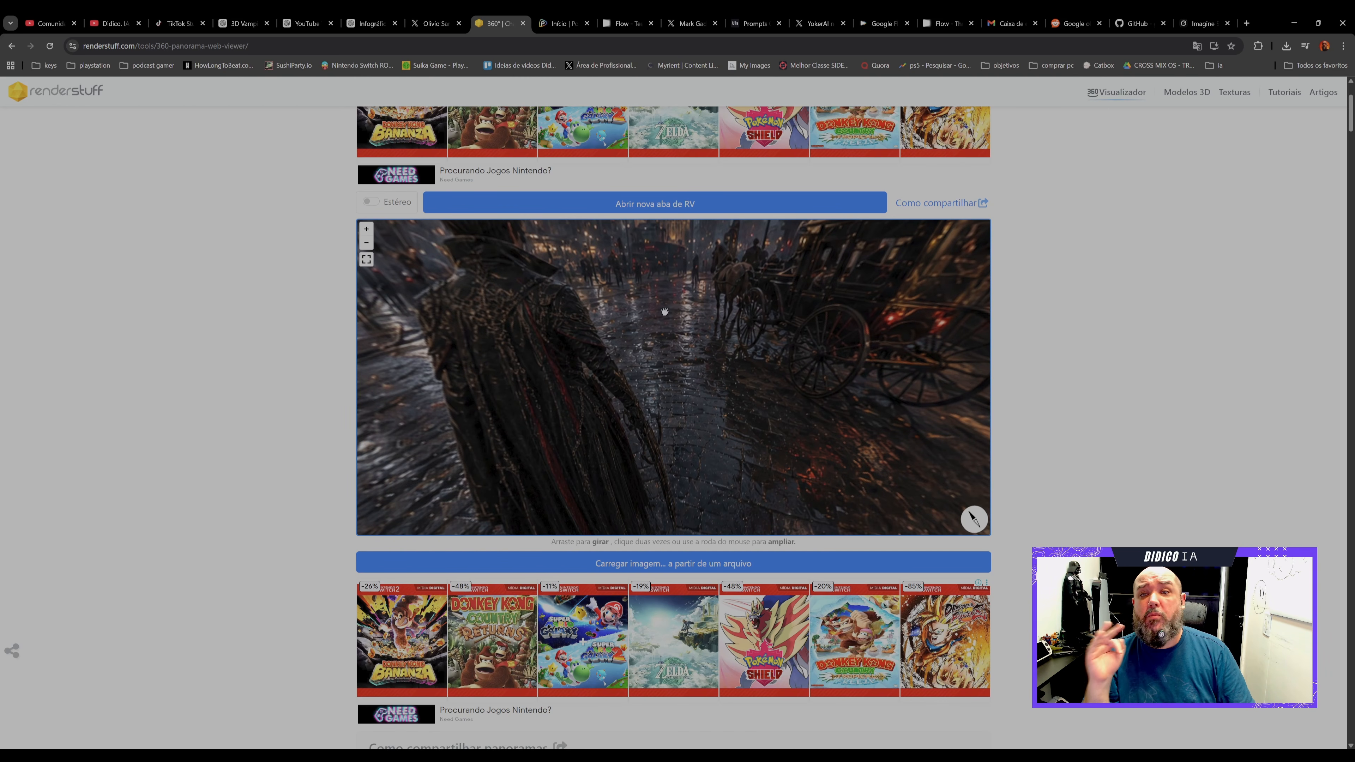
# - Switch to ChatGPT, close the enlarged panorama, and review the JSON prompt and references in the YouTube thumbnail conversation
pyautogui.click(228, 16)
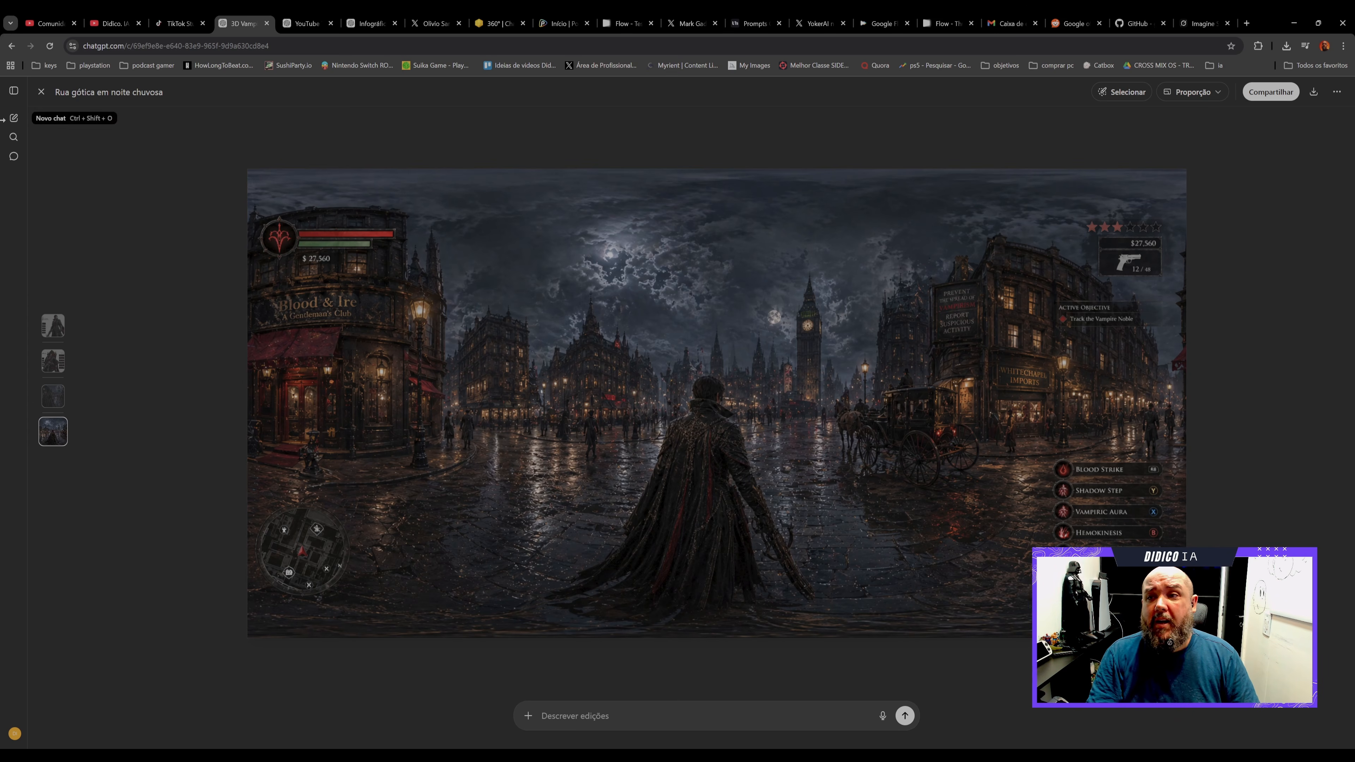
pyautogui.click(41, 92)
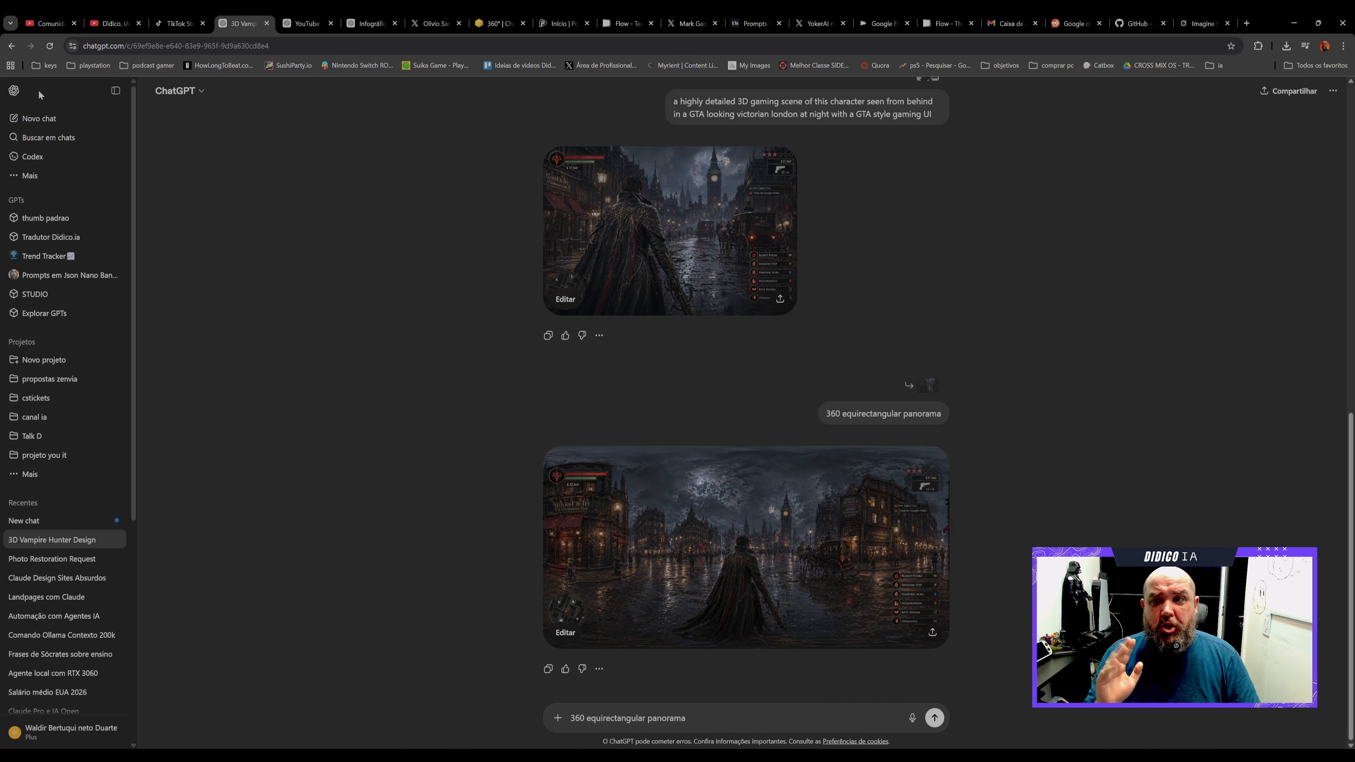
pyautogui.click(303, 15)
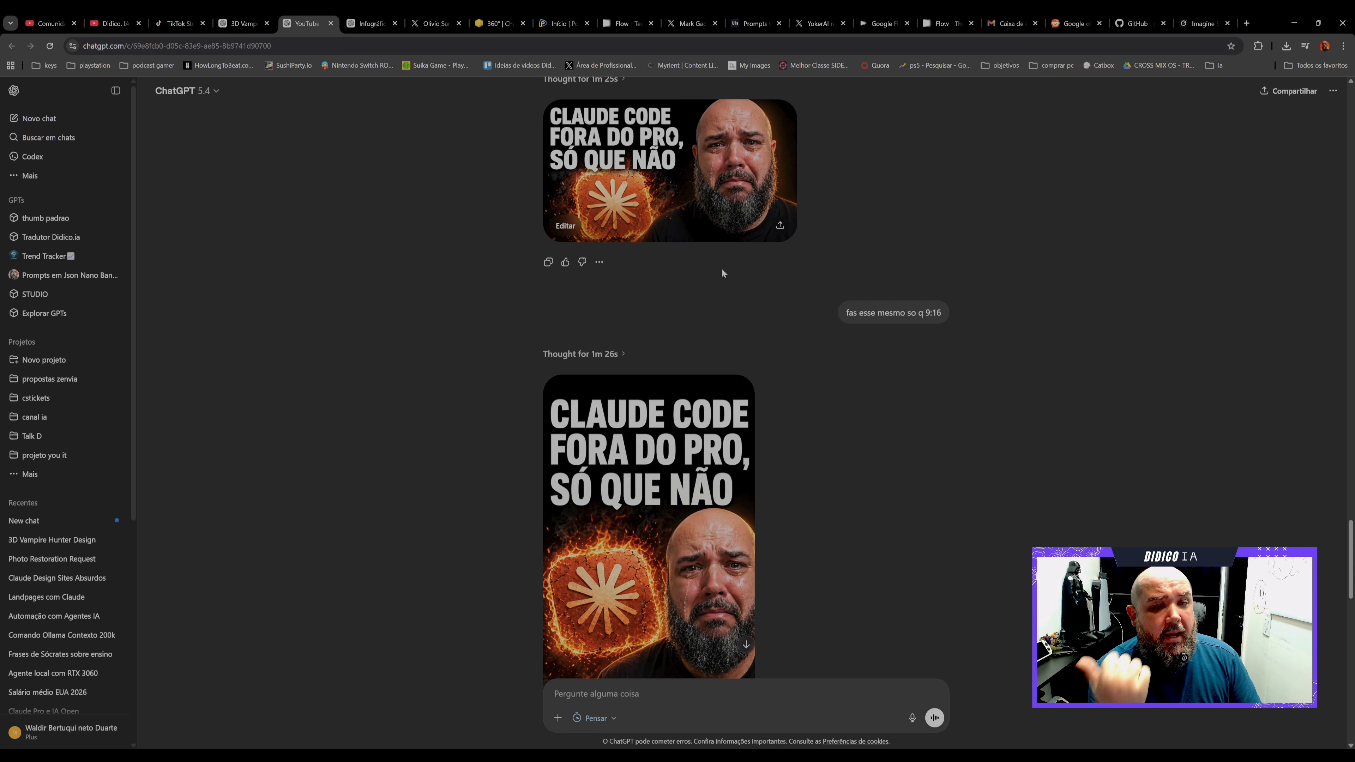
pyautogui.scroll(5, 720, 268)
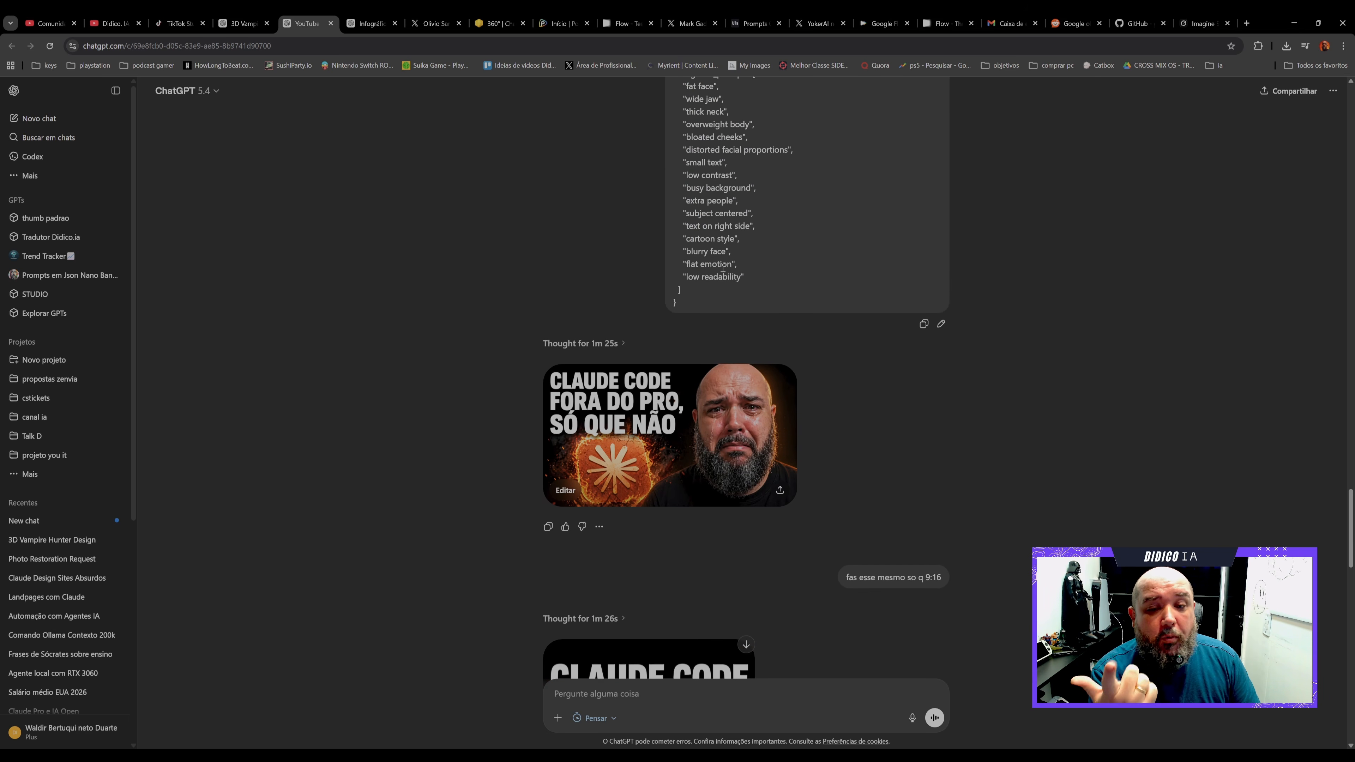
pyautogui.scroll(15, 654, 358)
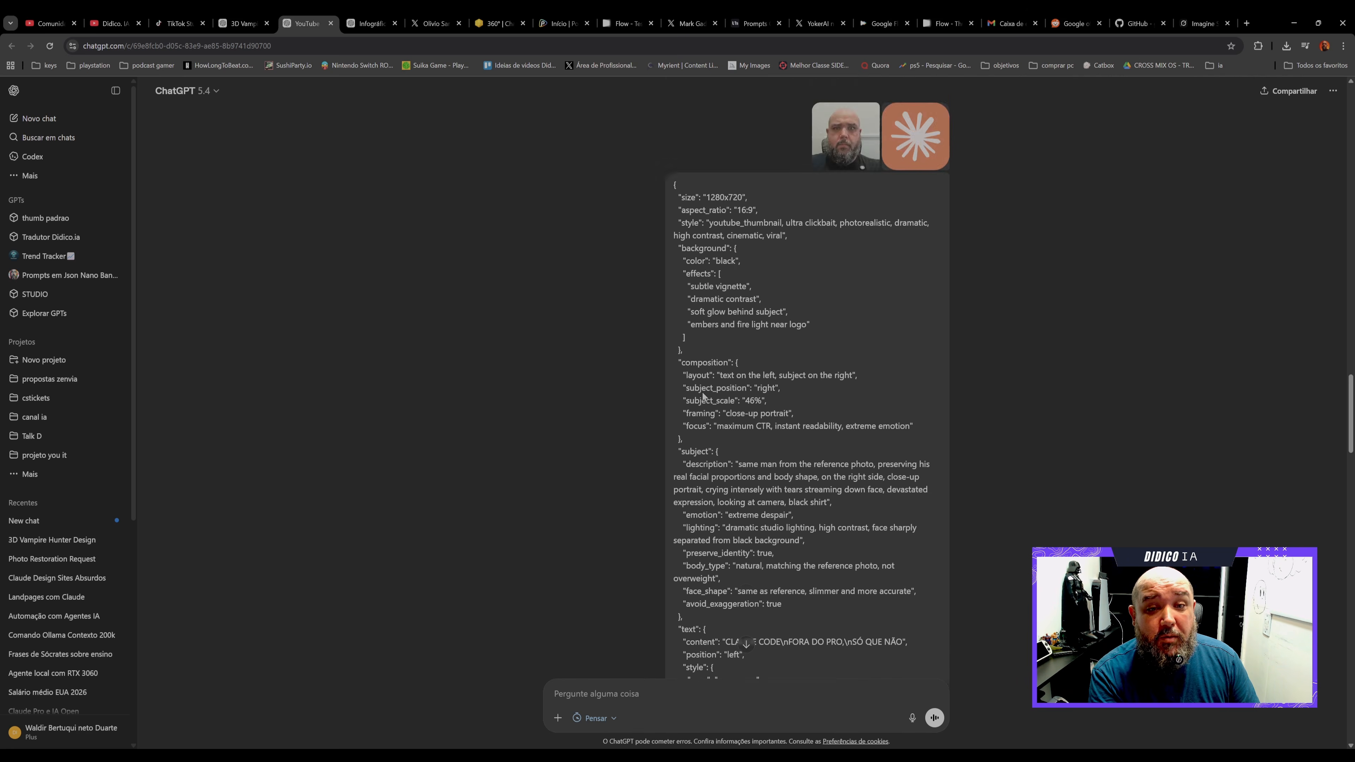
pyautogui.scroll(-2, 852, 434)
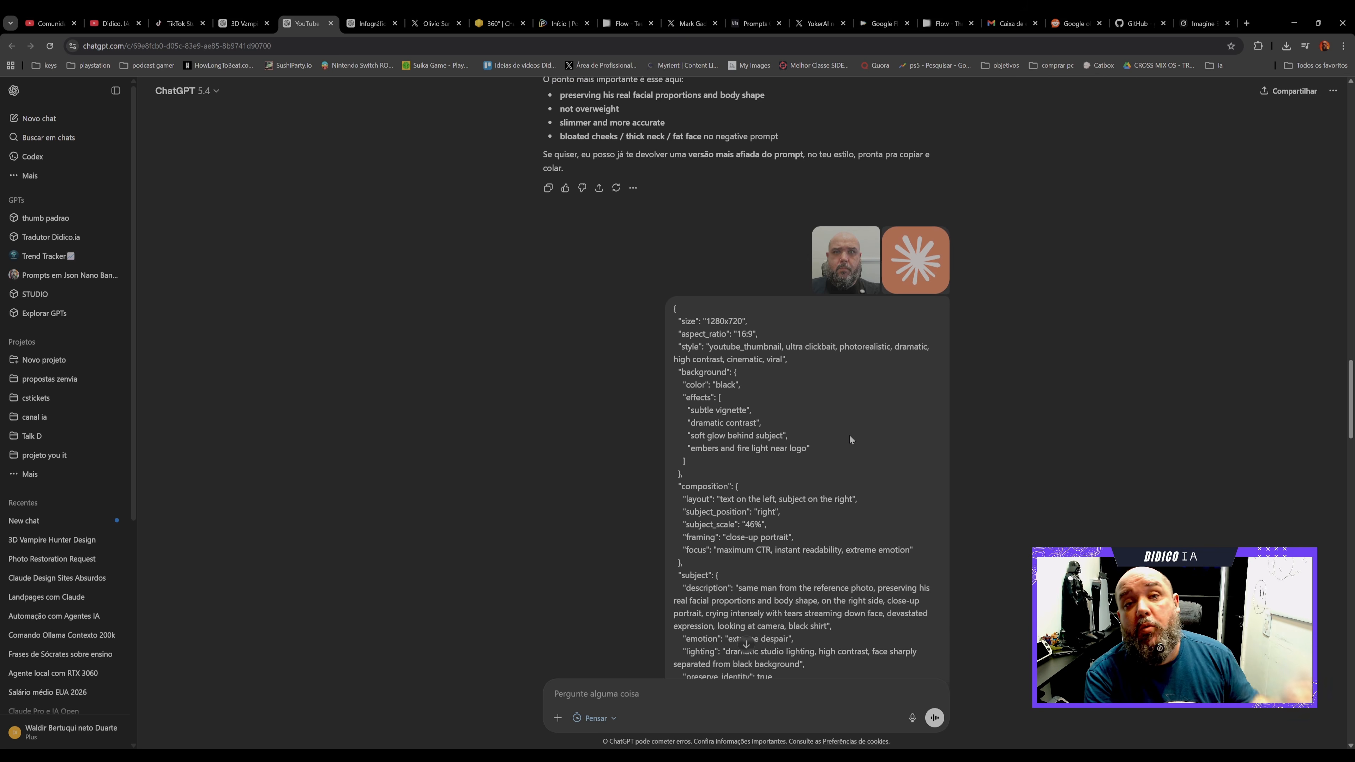
pyautogui.scroll(-6, 727, 350)
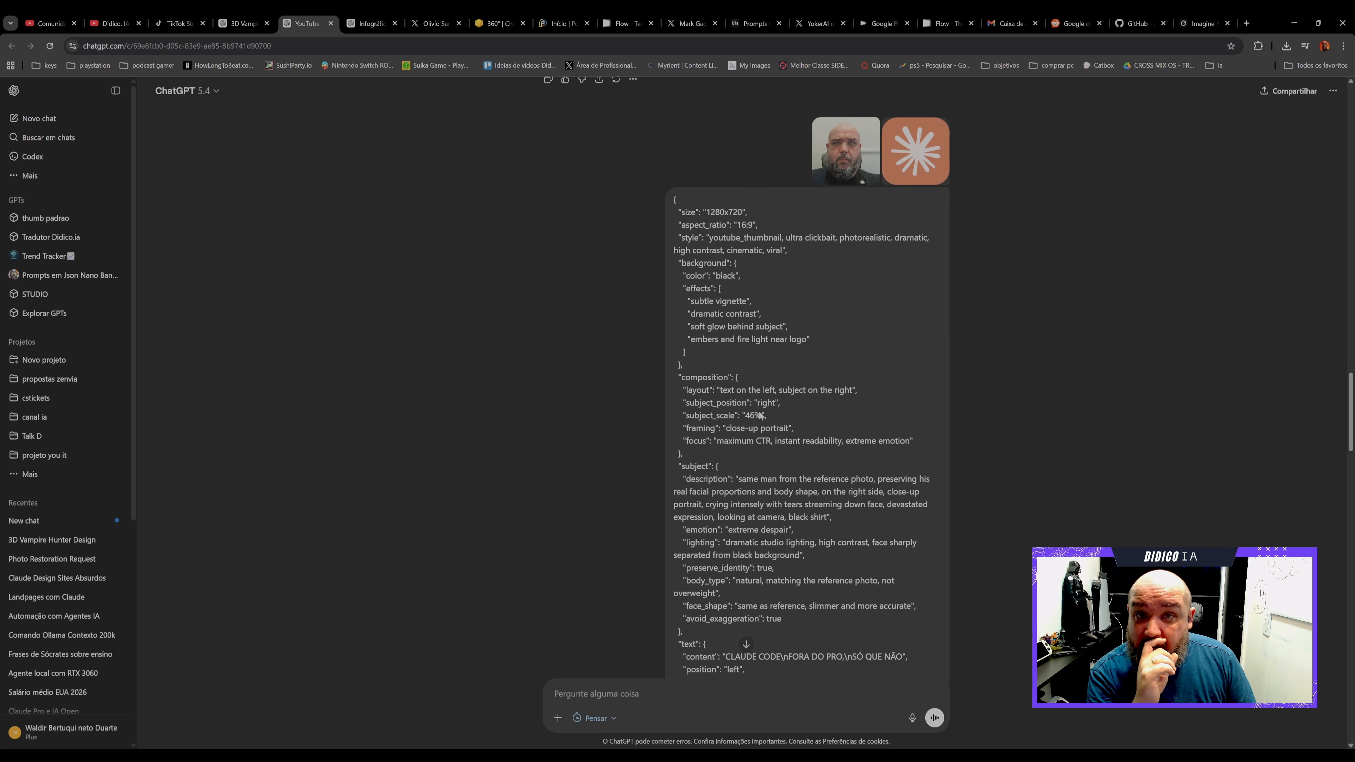
# - Check the "Nightfall: The Hunt" menu image in Flow and return to the YouTube thumbnail conversation in ChatGPT
pyautogui.click(625, 23)
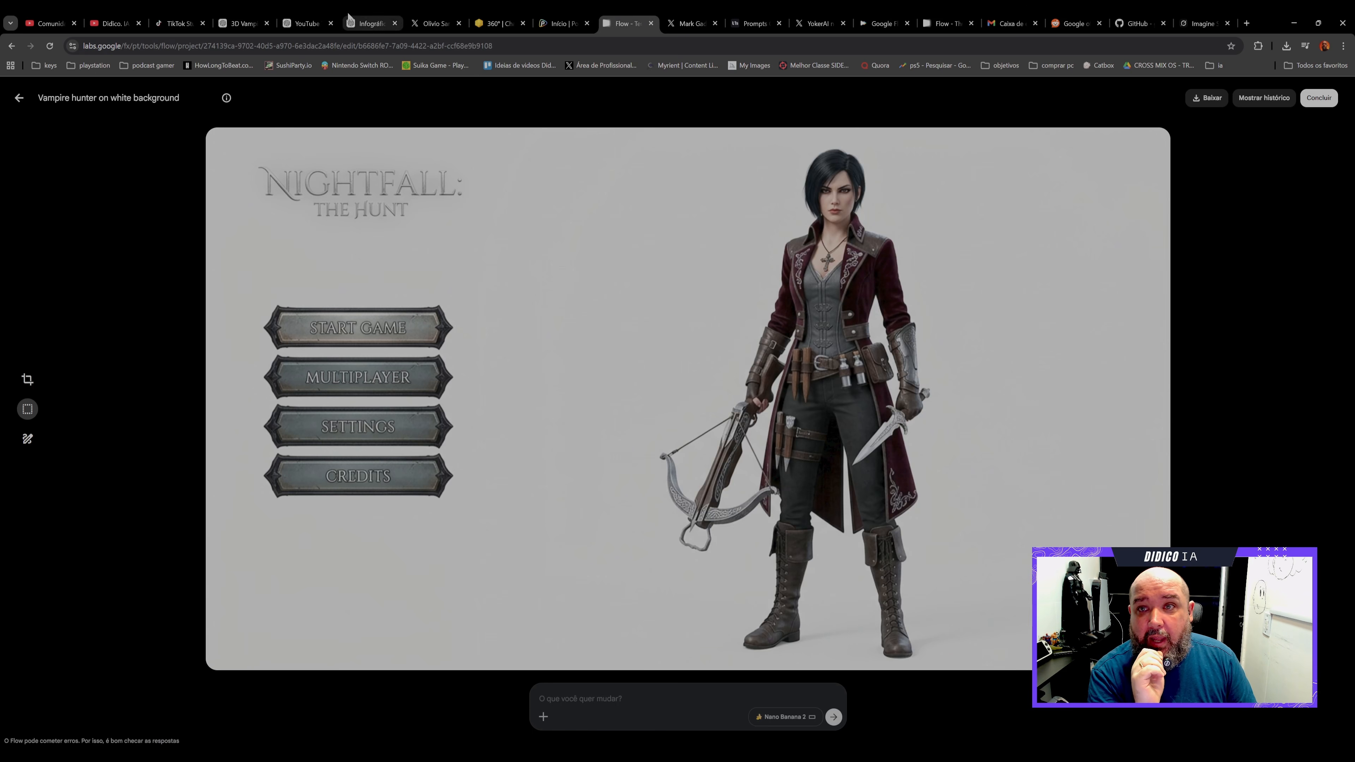
pyautogui.click(243, 20)
pyautogui.click(307, 23)
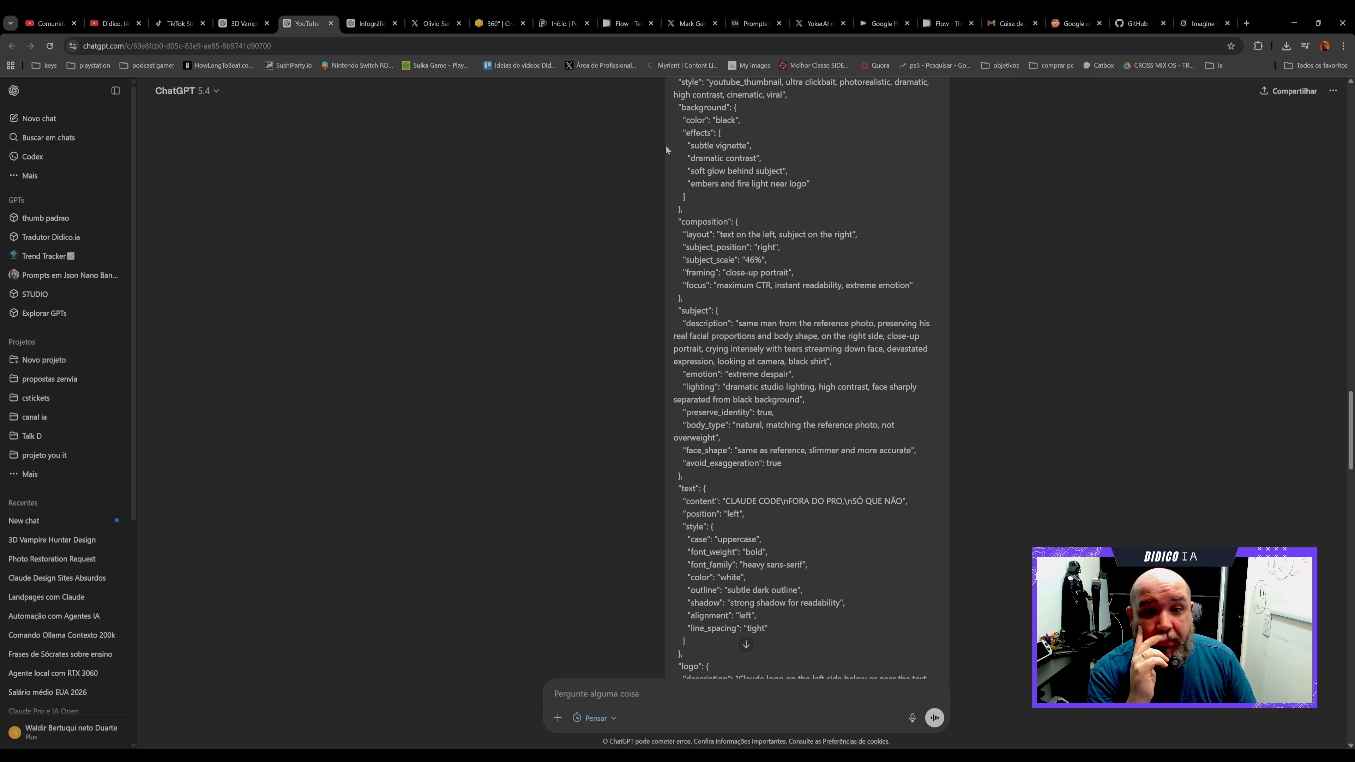
# - Find the first crying-face Claude Code thumbnail earlier in the conversation, view it enlarged and close it
pyautogui.scroll(-15, 821, 332)
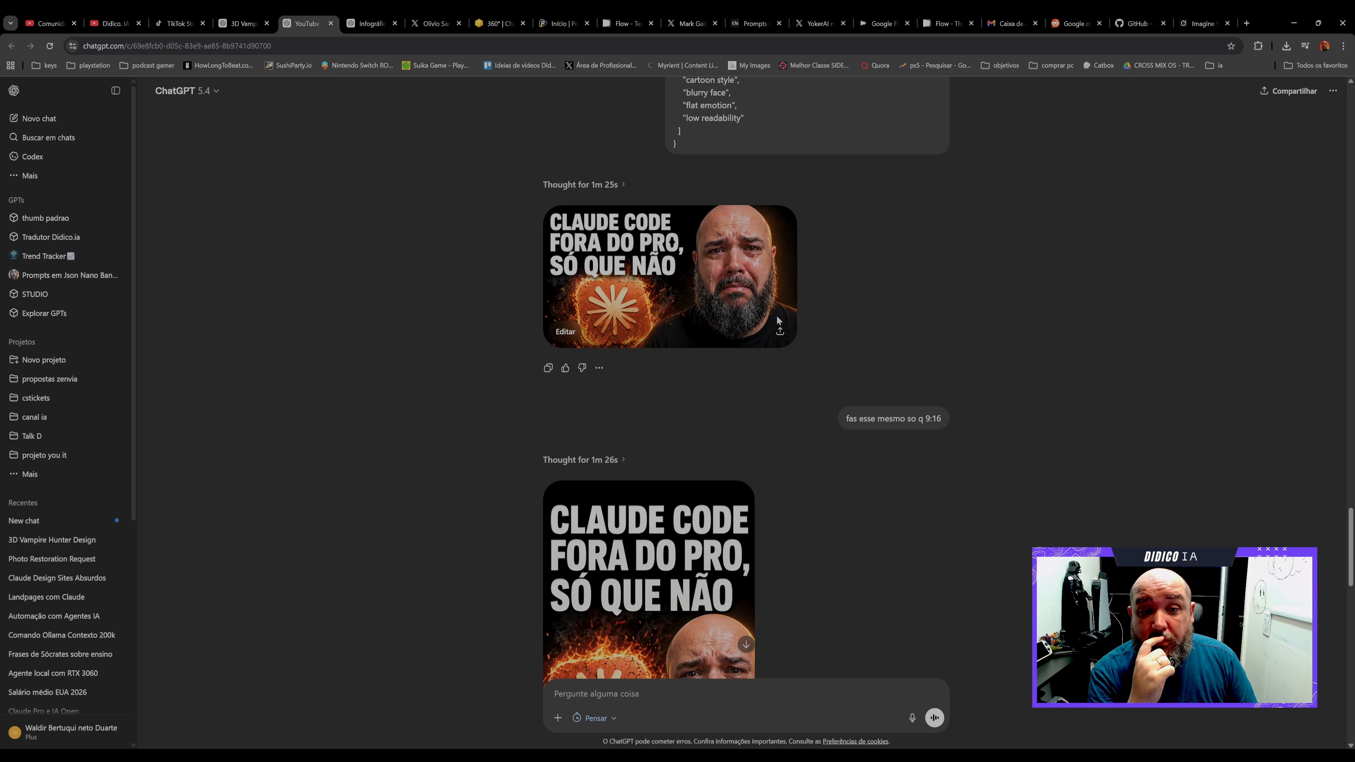
pyautogui.scroll(20, 813, 339)
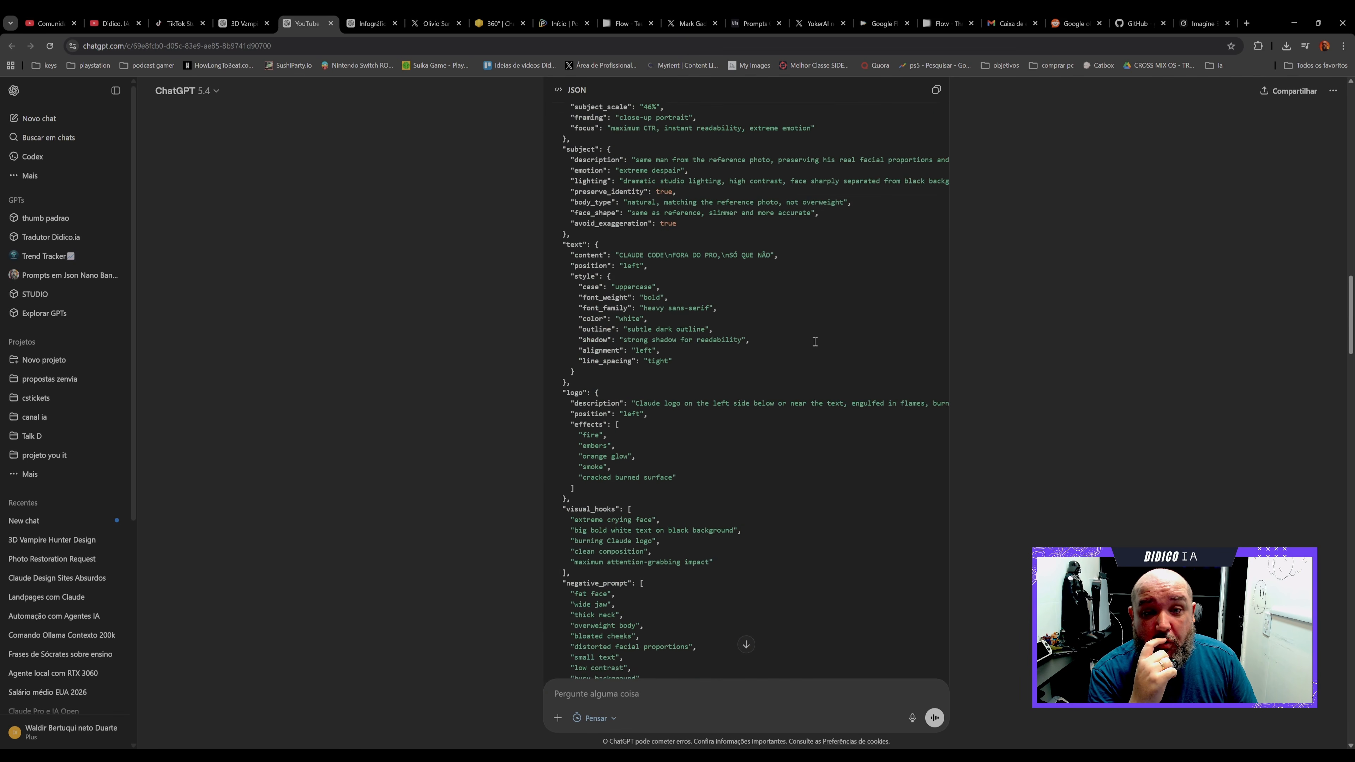
pyautogui.click(744, 300)
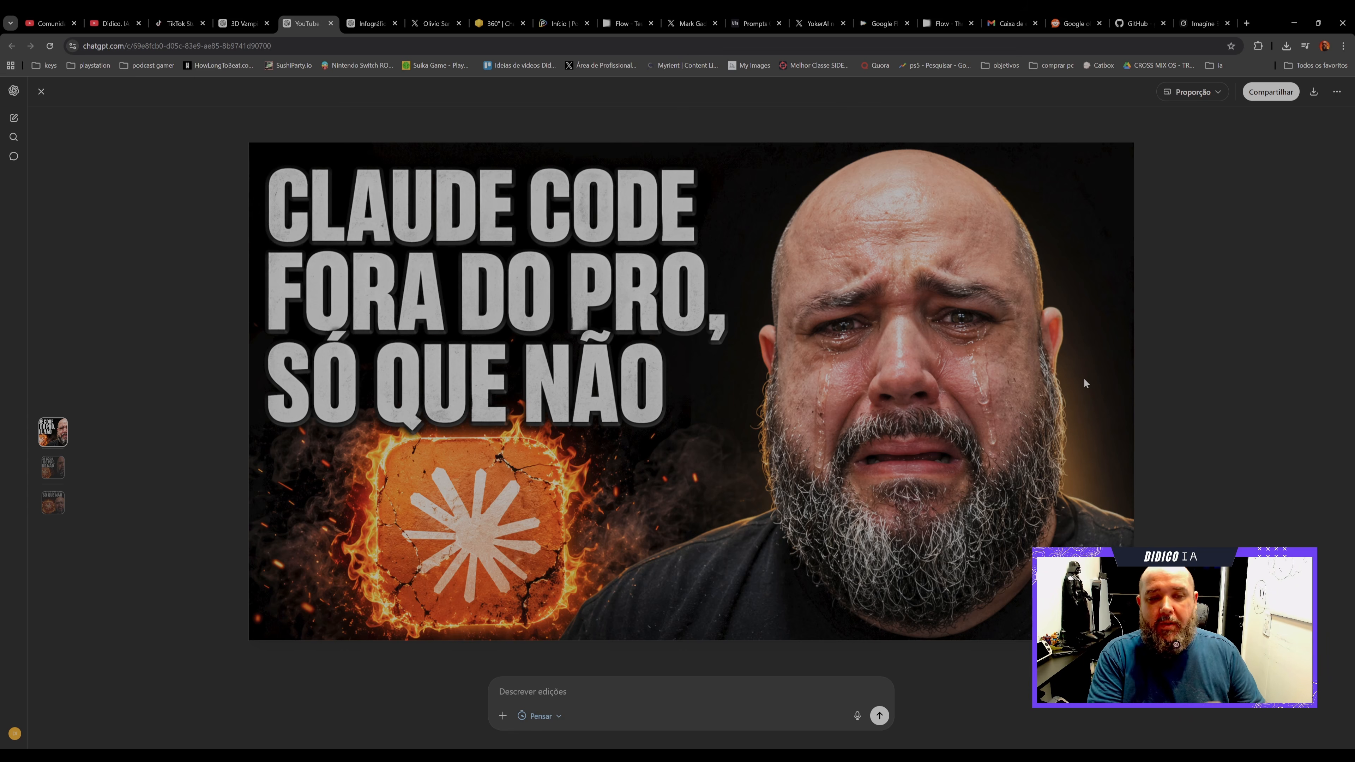
pyautogui.click(41, 92)
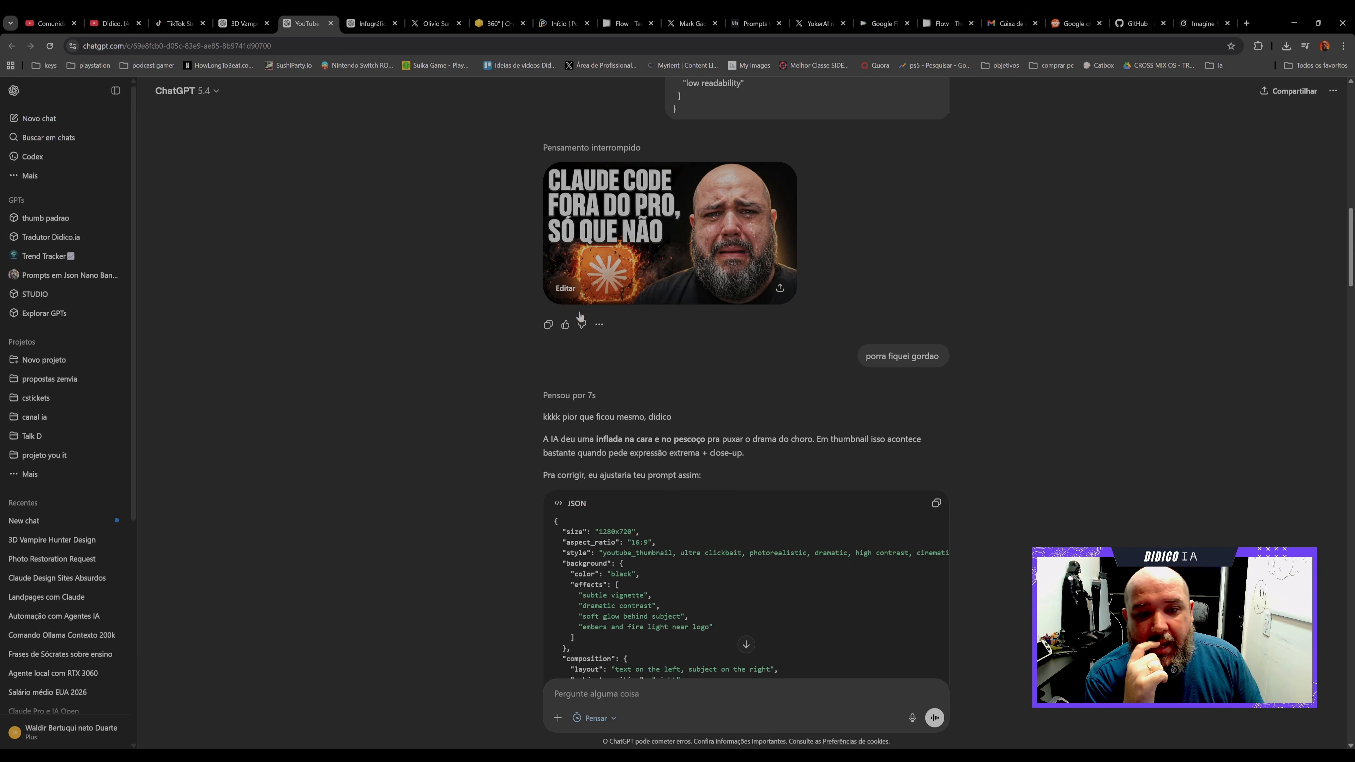
# - Review the revised JSON prompt, the corrected 16:9 Claude Code thumbnail and its 9:16 version
pyautogui.scroll(-10, 574, 311)
pyautogui.scroll(-15, 571, 312)
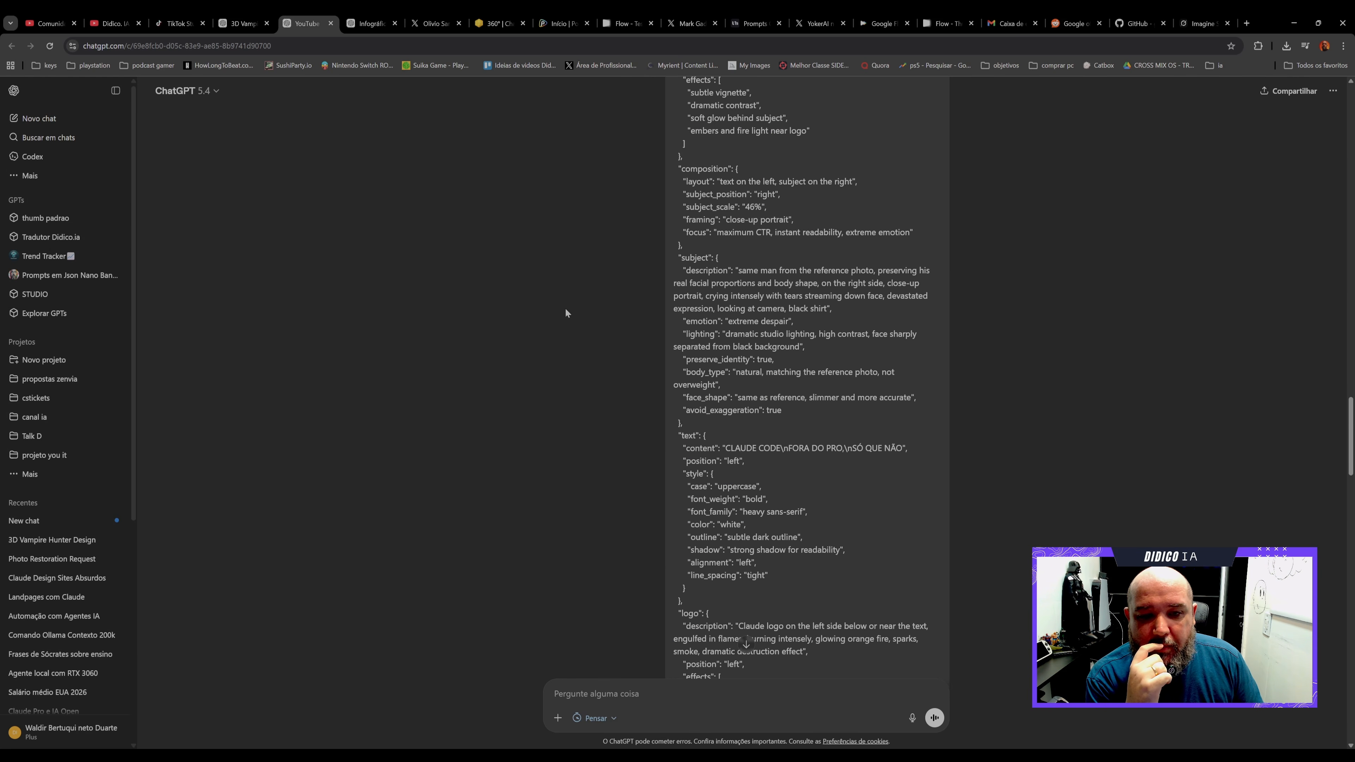
pyautogui.scroll(-8, 561, 316)
pyautogui.scroll(3, 715, 319)
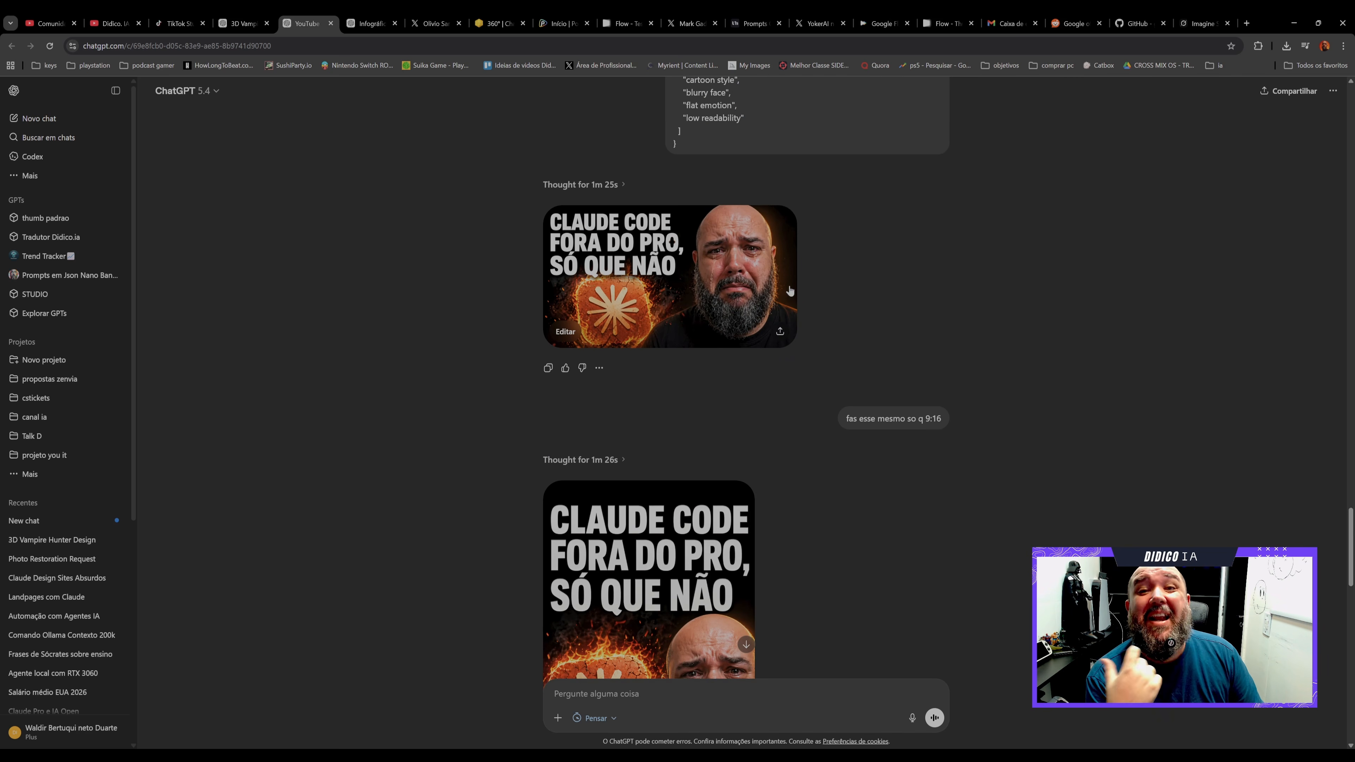
pyautogui.scroll(-5, 787, 289)
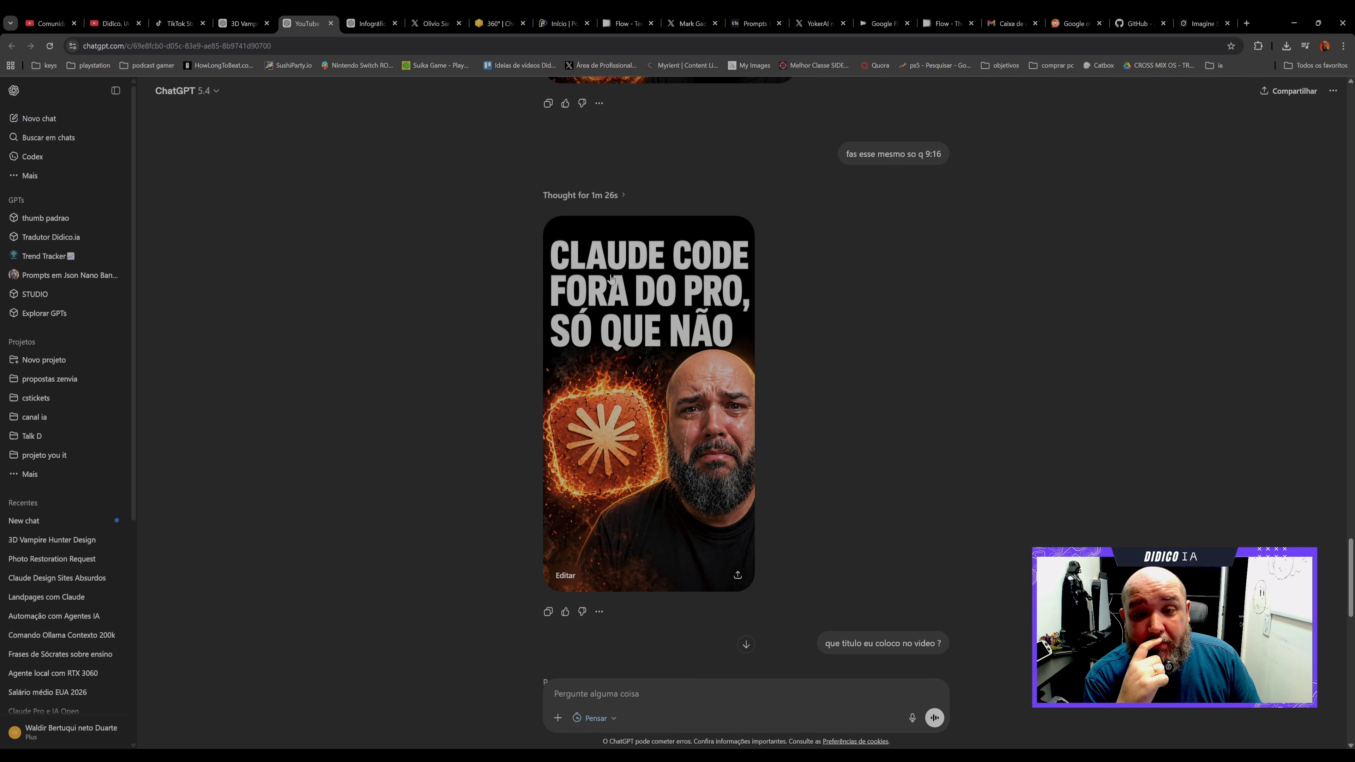
# - Open the endangered animal infographic conversation, view the Vaquita infographic enlarged and close it
pyautogui.click(373, 23)
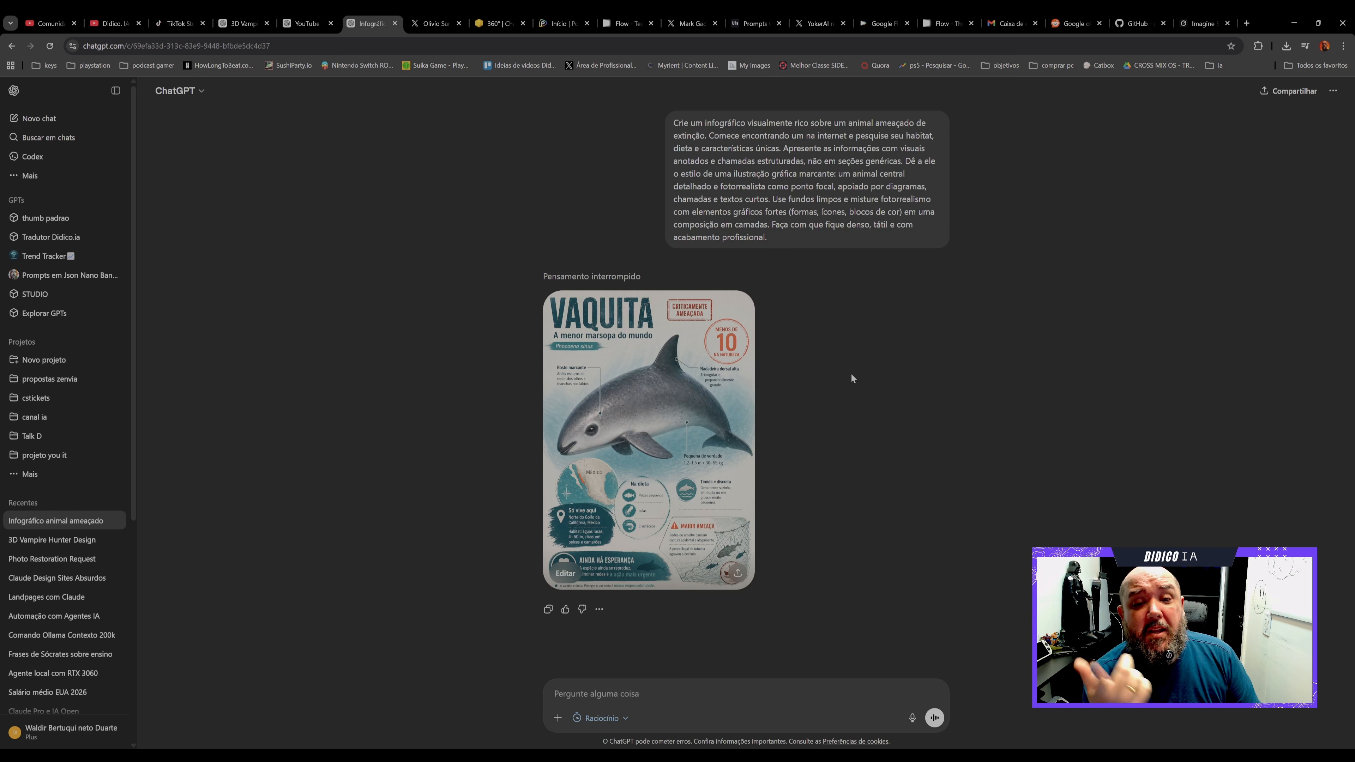
pyautogui.click(644, 439)
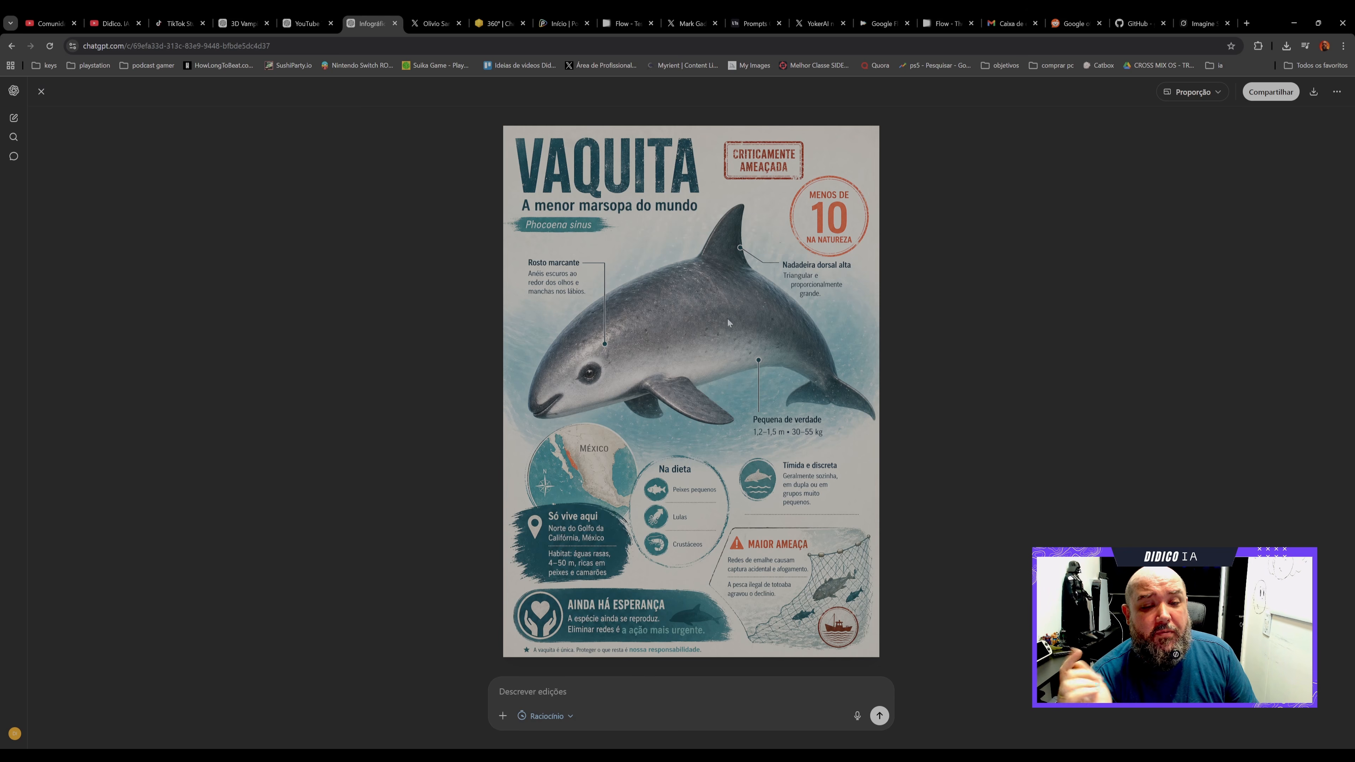
pyautogui.click(40, 91)
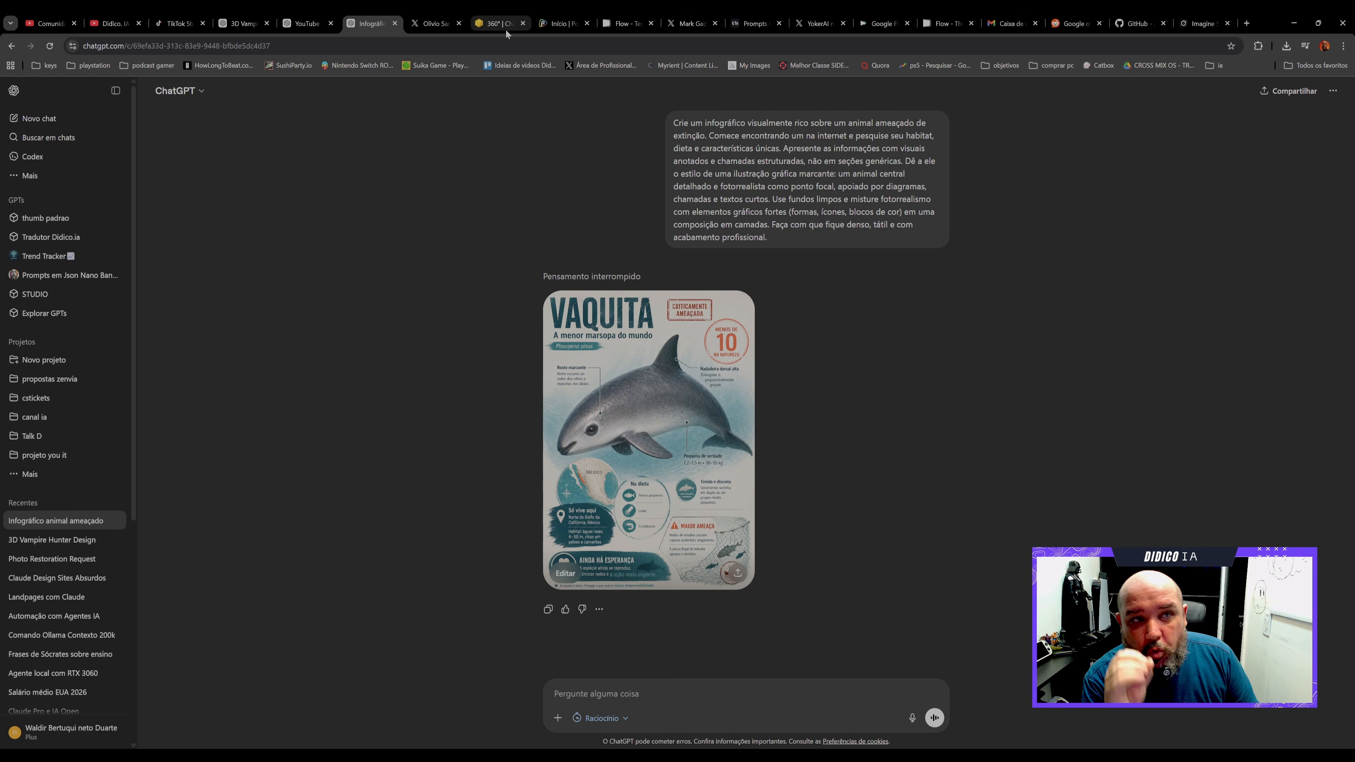
# - Revisit the Claude Code thumbnails and the Van Helsing game images in their separate ChatGPT conversations
pyautogui.click(306, 23)
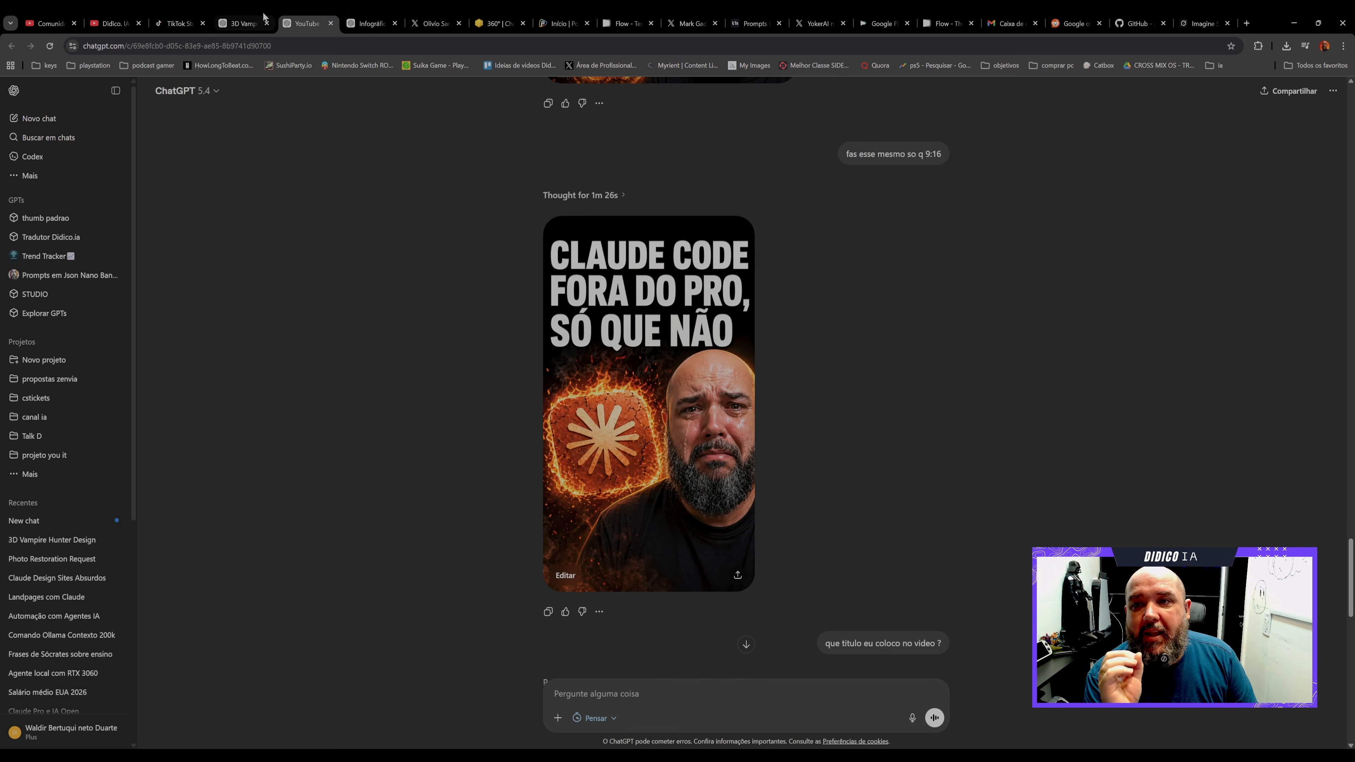
pyautogui.click(261, 16)
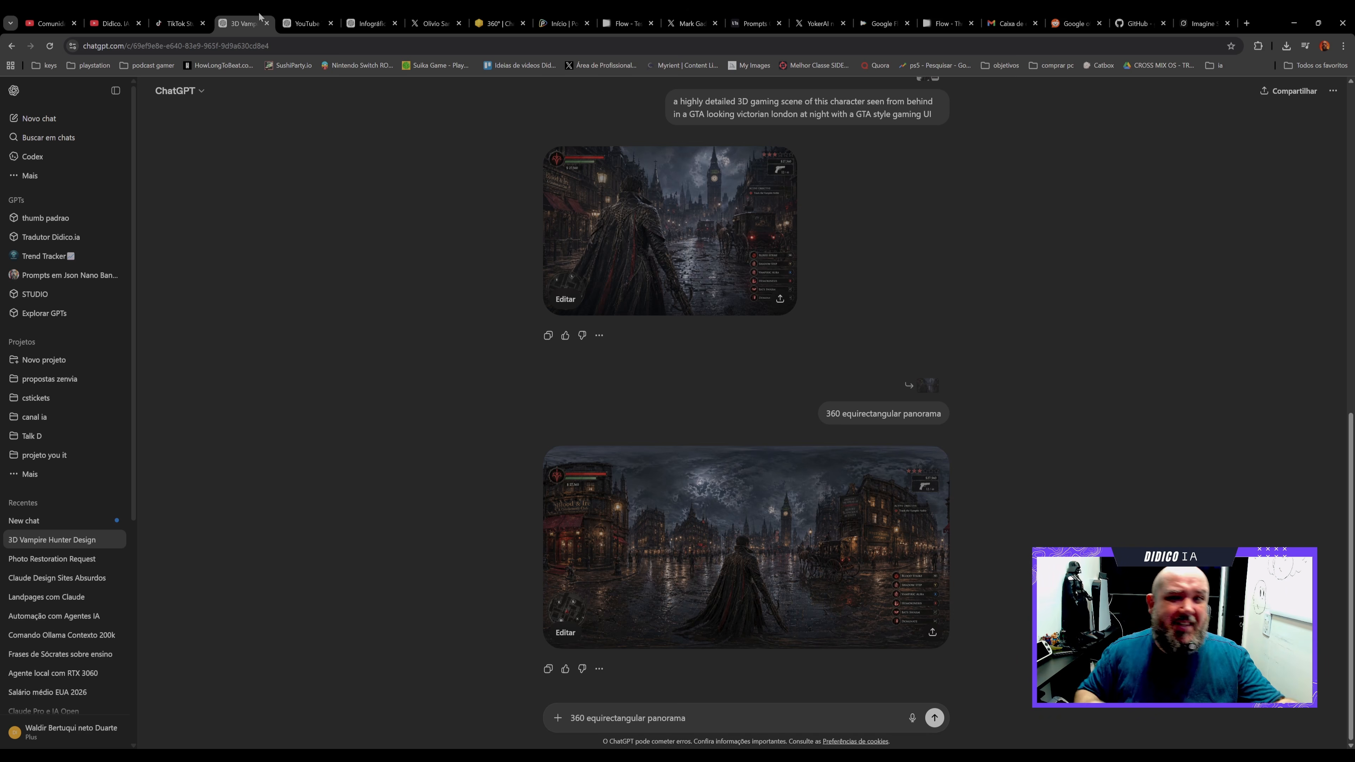
pyautogui.scroll(8, 644, 378)
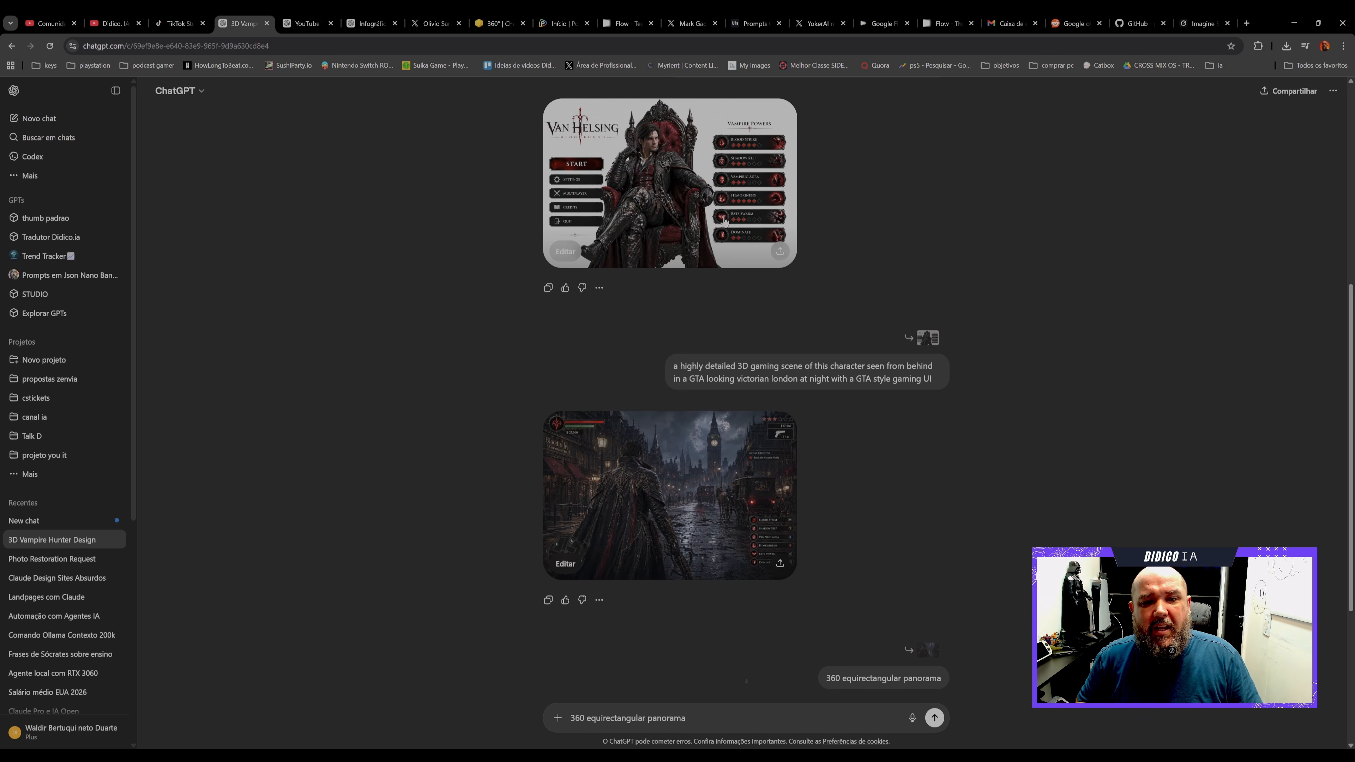
pyautogui.click(326, 15)
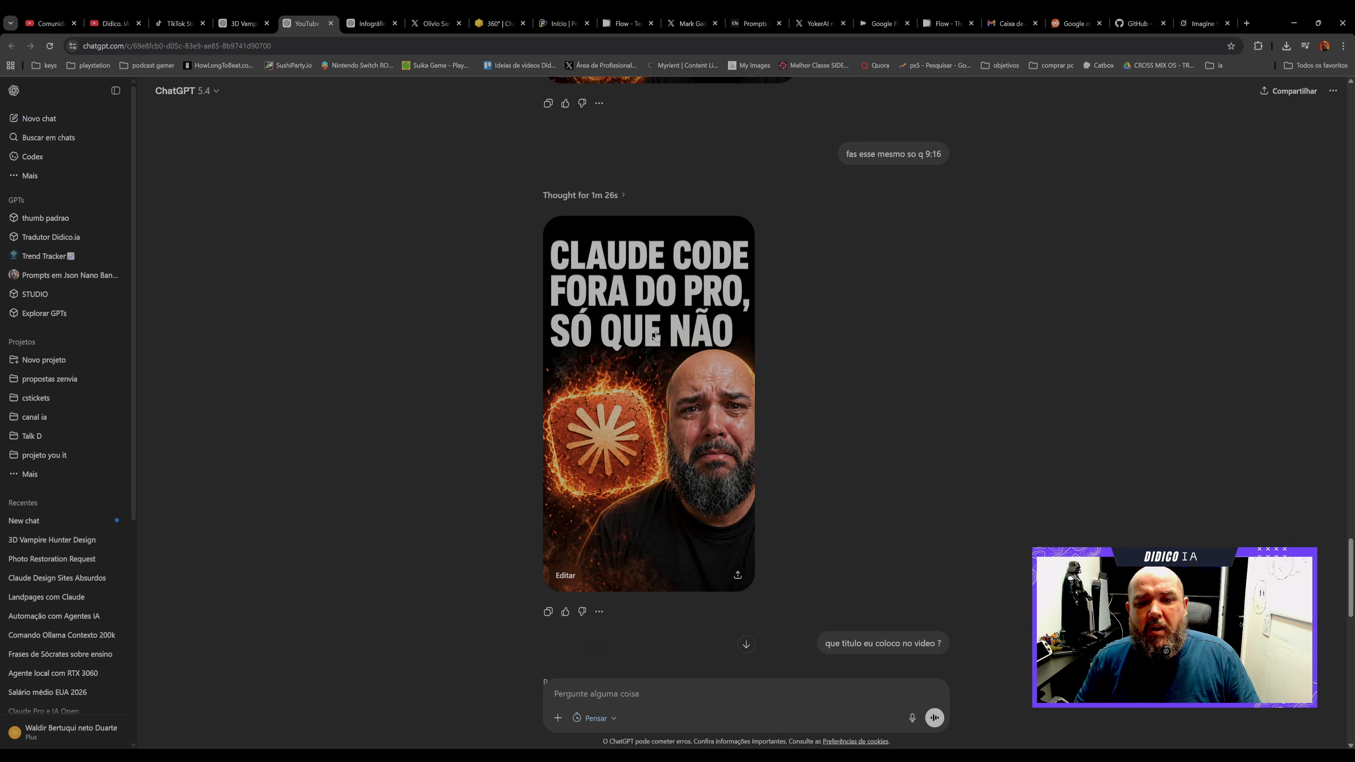
pyautogui.scroll(5, 685, 350)
pyautogui.scroll(-1, 686, 356)
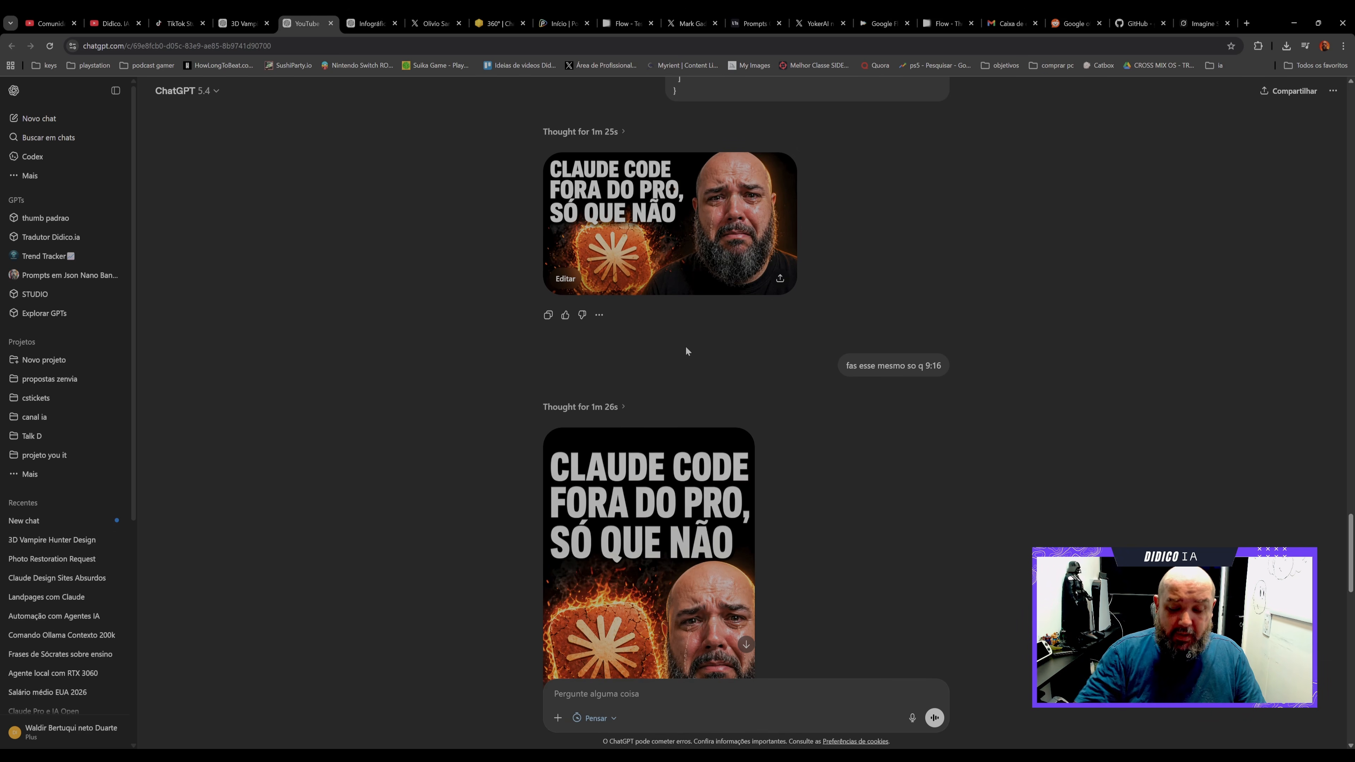
pyautogui.scroll(5, 686, 351)
# - Return to the vampire hunter conversation, check the account menu, and review the opening prompts with their Van Helsing menu images
pyautogui.click(244, 23)
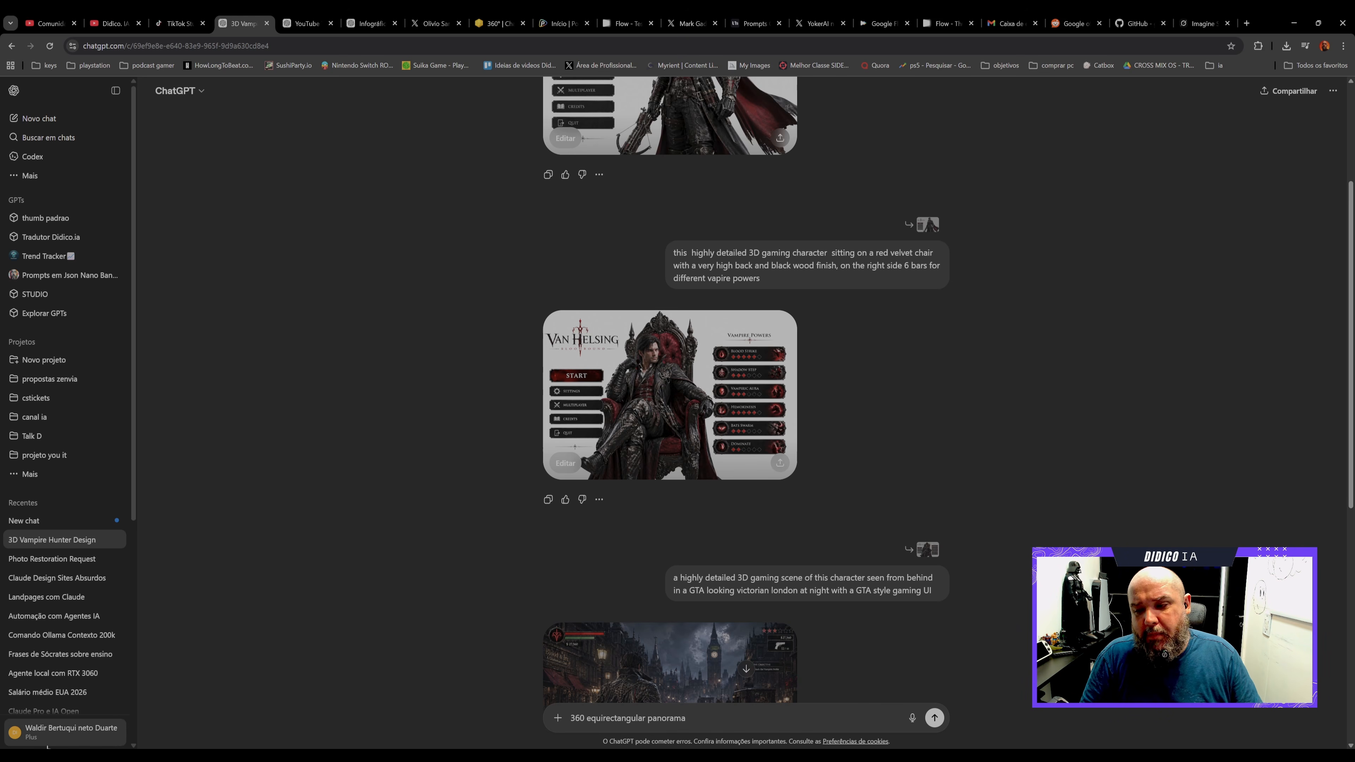
pyautogui.click(69, 732)
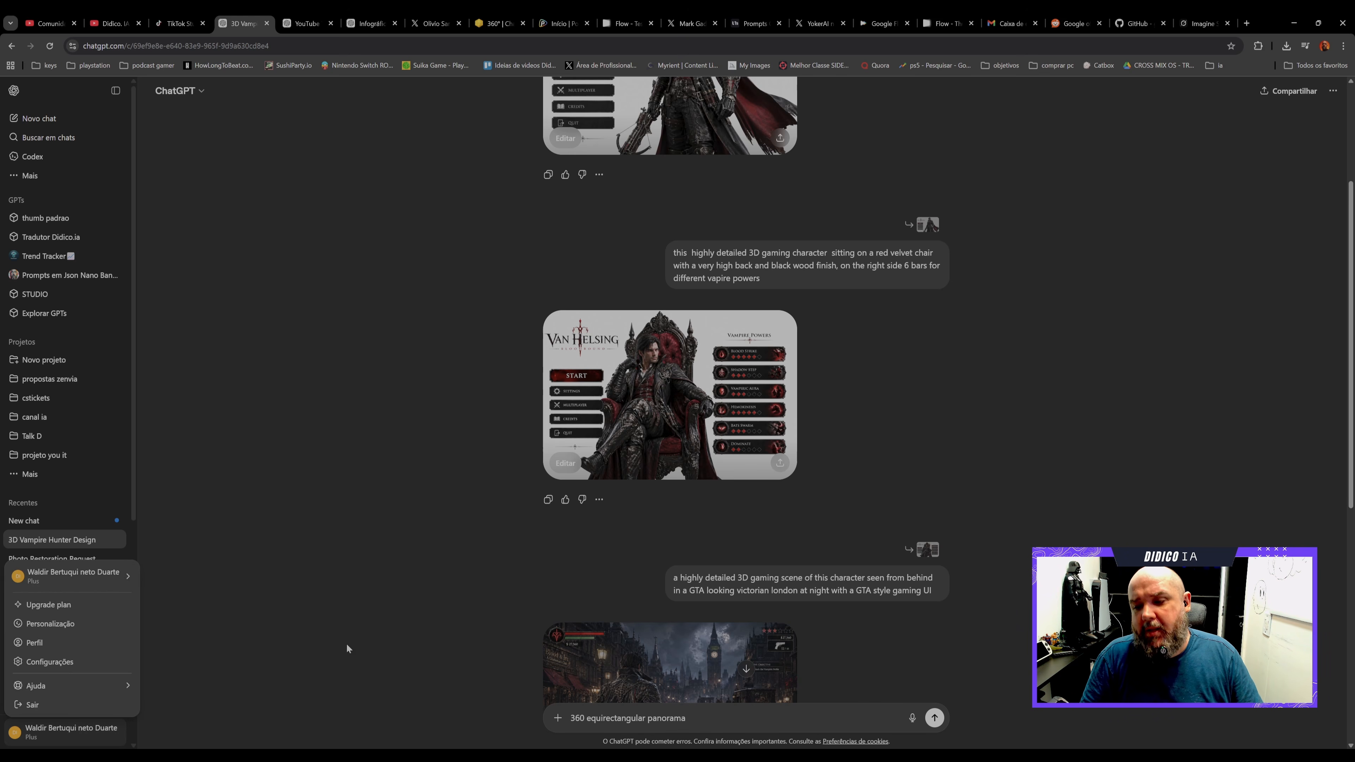
pyautogui.click(286, 610)
pyautogui.scroll(2, 642, 599)
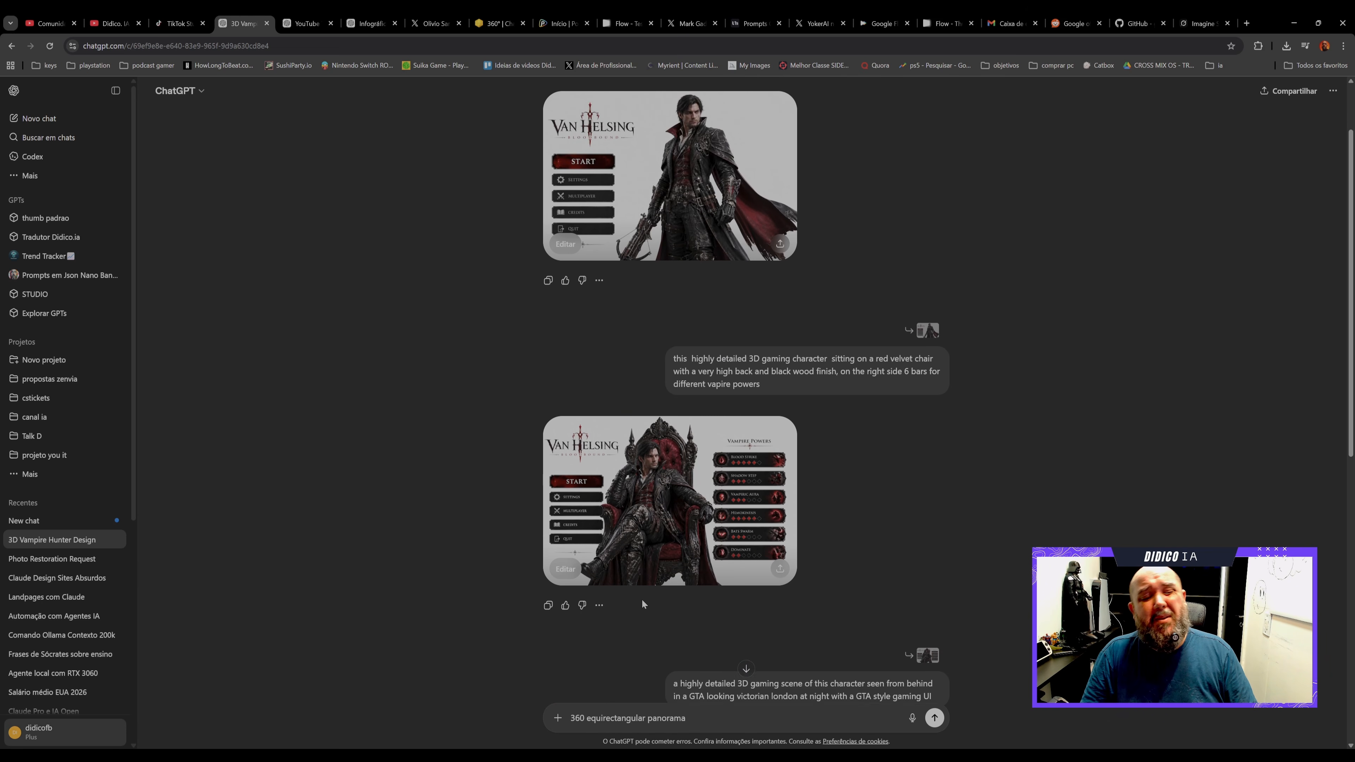
pyautogui.scroll(2, 643, 604)
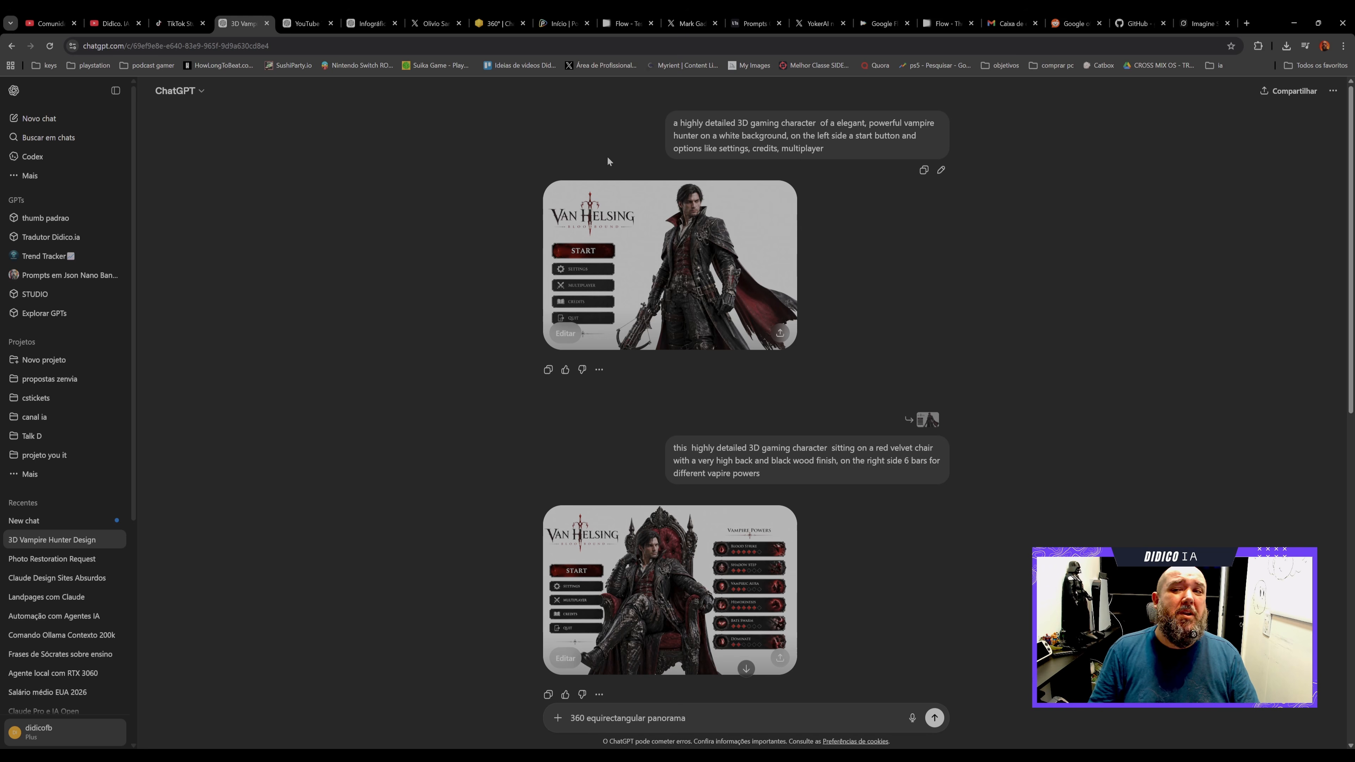